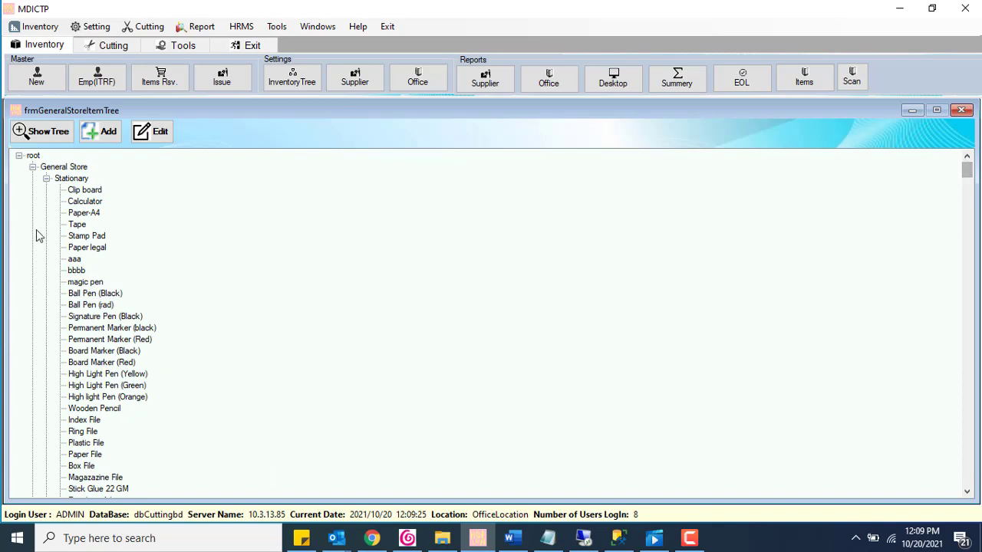
- Collapse every category under General Store in the item tree, from Stationary through All Purchases Item
click(61, 167)
click(46, 178)
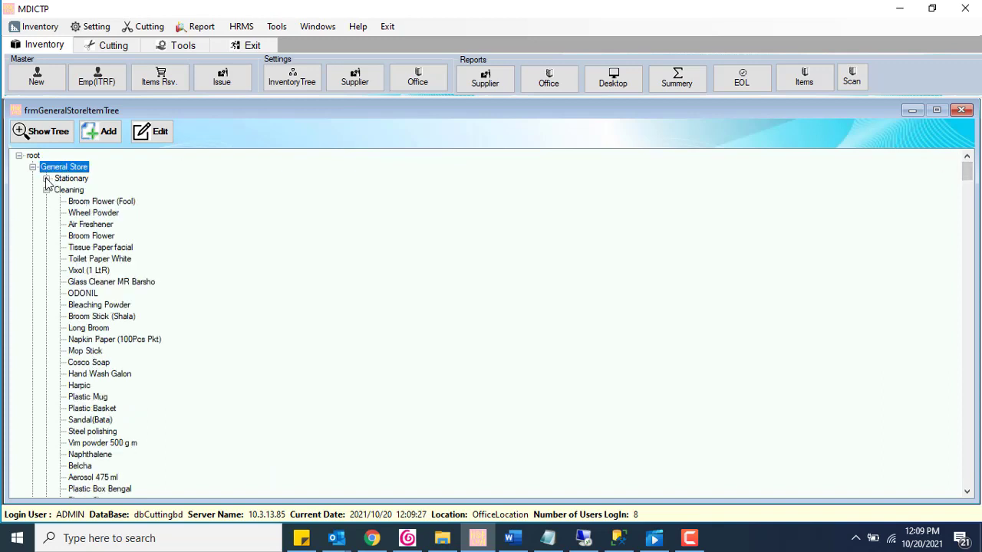
click(69, 190)
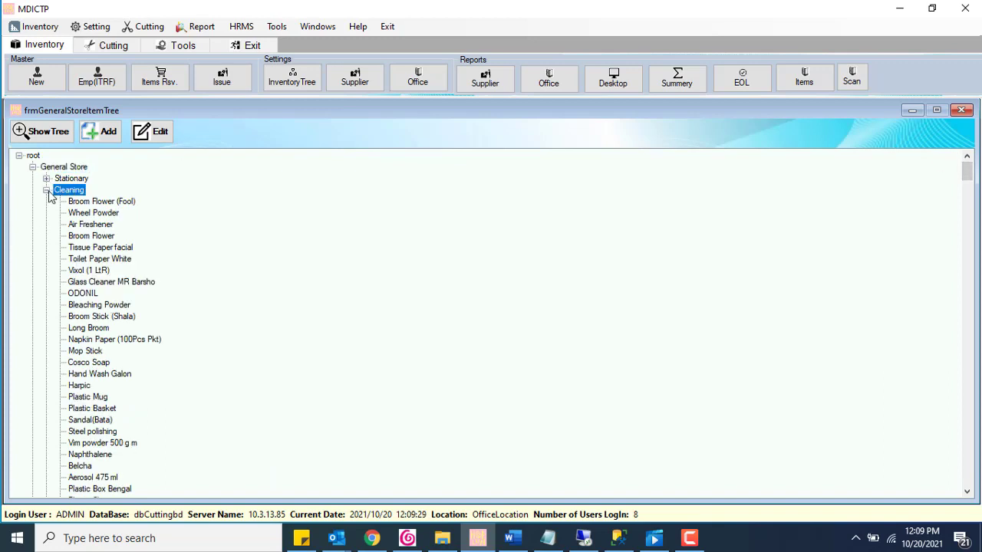
click(46, 190)
click(77, 201)
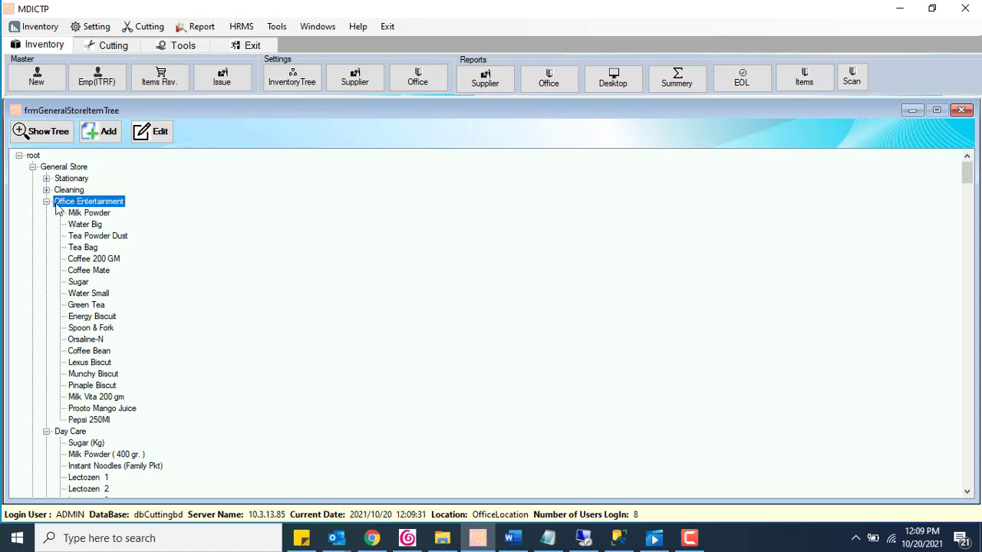
click(46, 202)
click(69, 213)
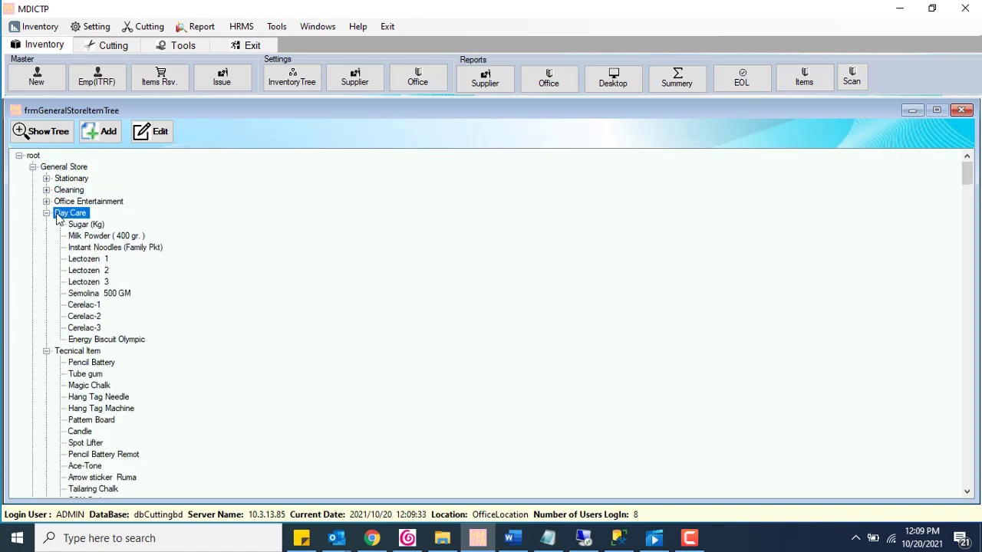
click(46, 213)
click(46, 224)
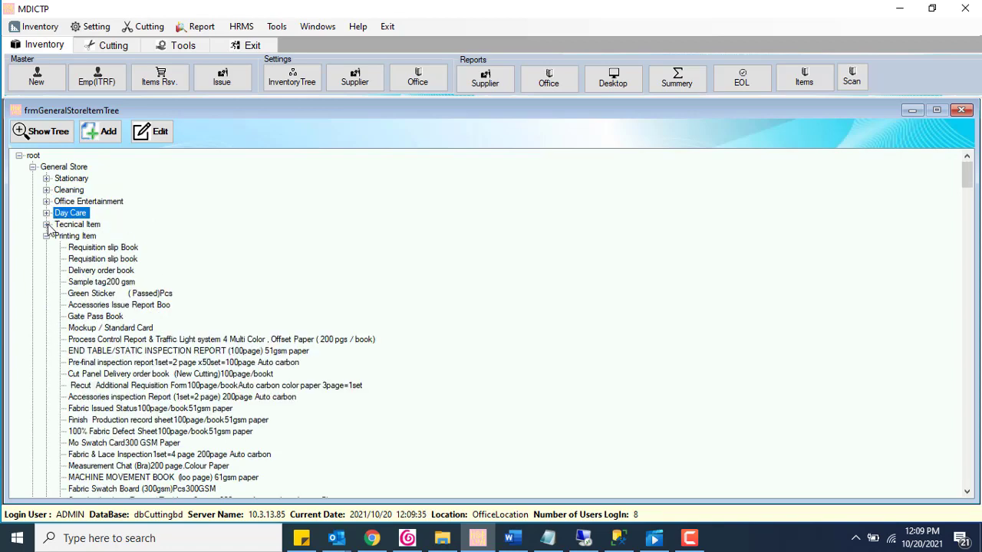
click(46, 237)
click(46, 248)
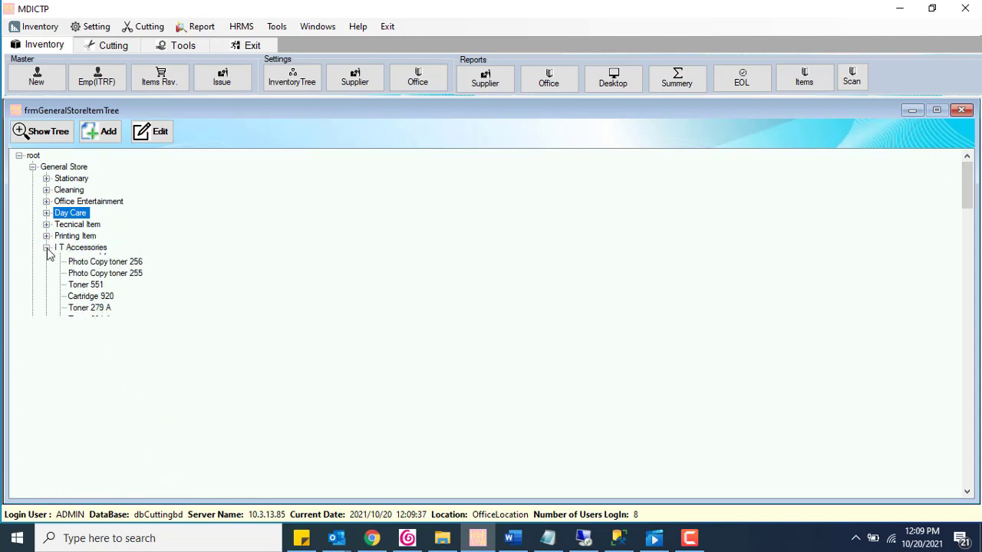
click(46, 260)
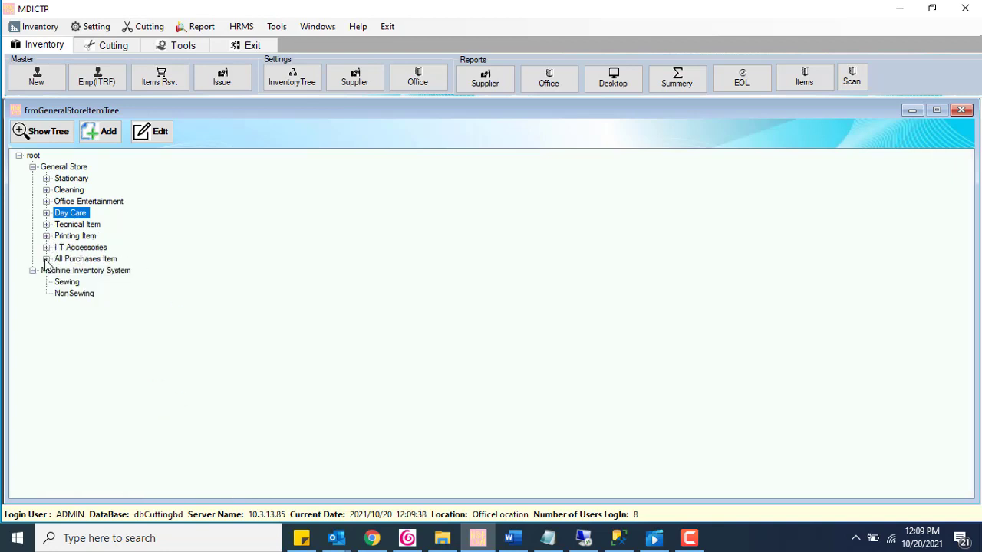
- Review the General Store categories from Office Entertainment to I T Accessories, and expand Printing Item to select the first Requisition slip Book
click(74, 202)
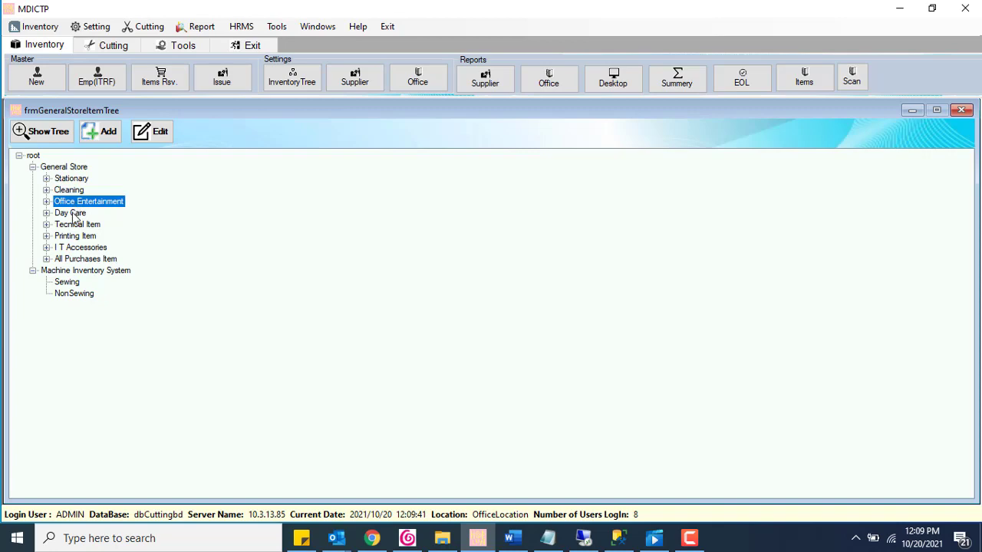
click(75, 224)
click(75, 236)
click(77, 248)
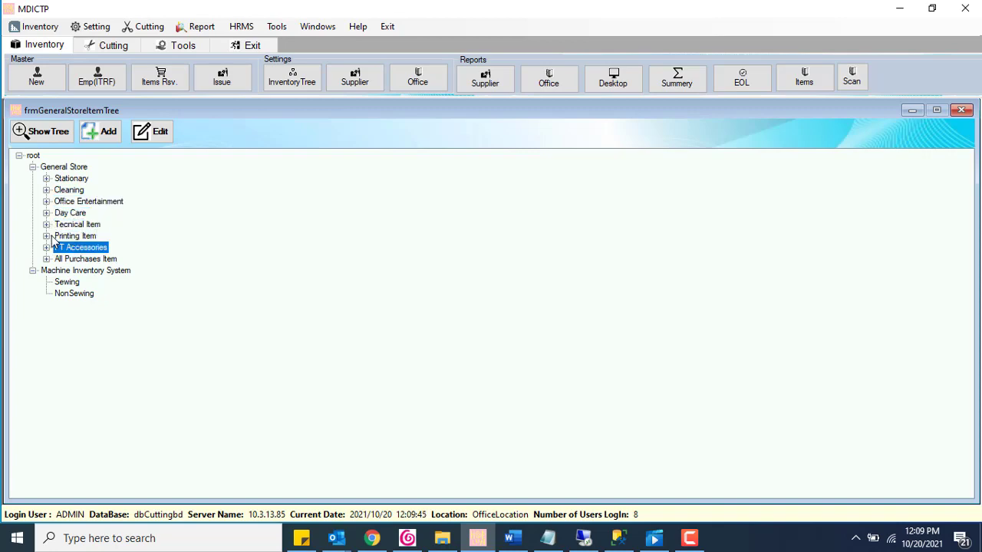
click(47, 237)
click(96, 167)
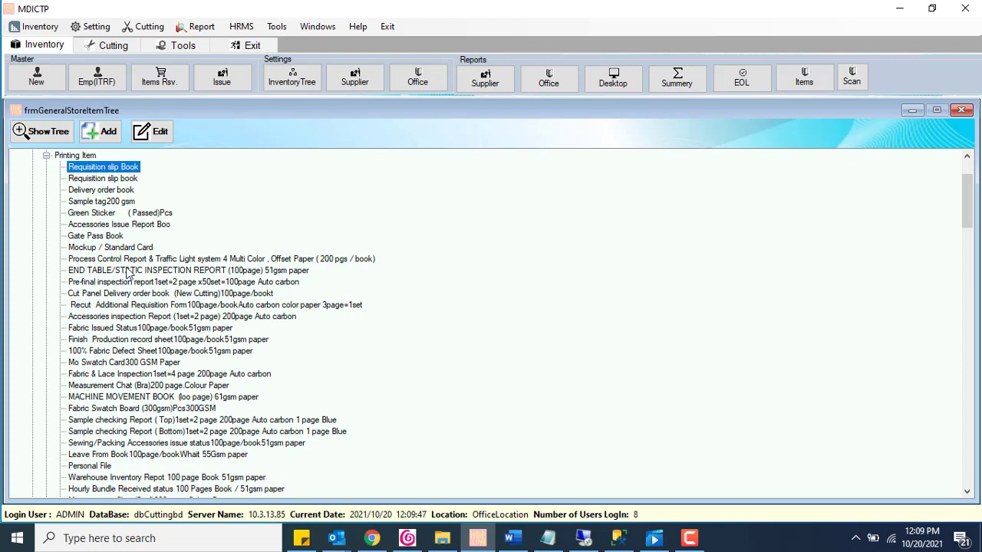
- Open the item price settings form and list all stored item prices
click(35, 28)
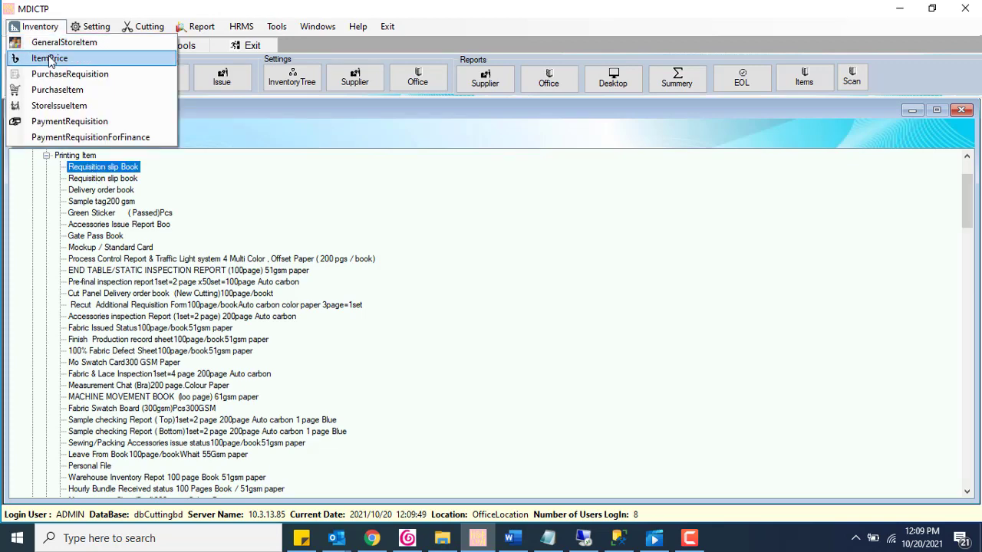
click(49, 60)
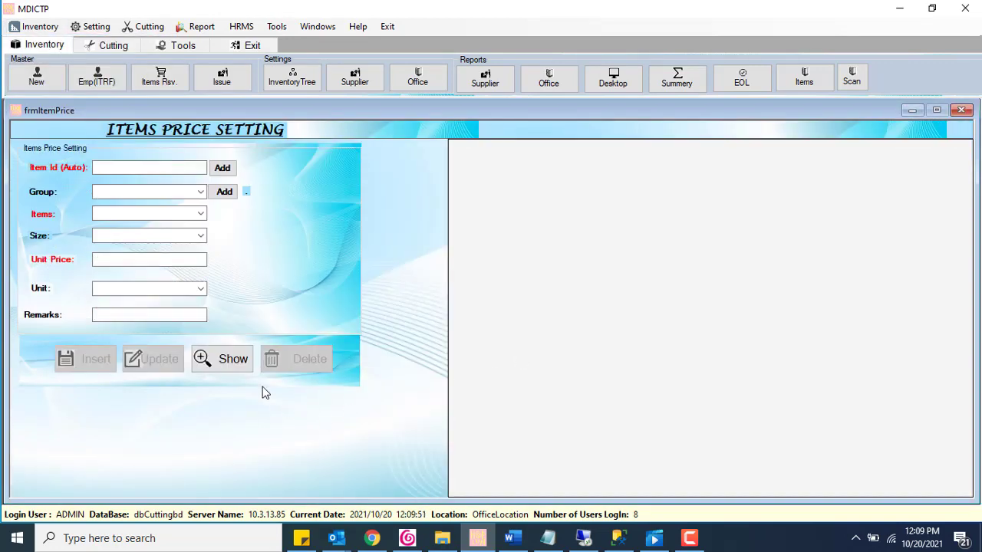
click(233, 365)
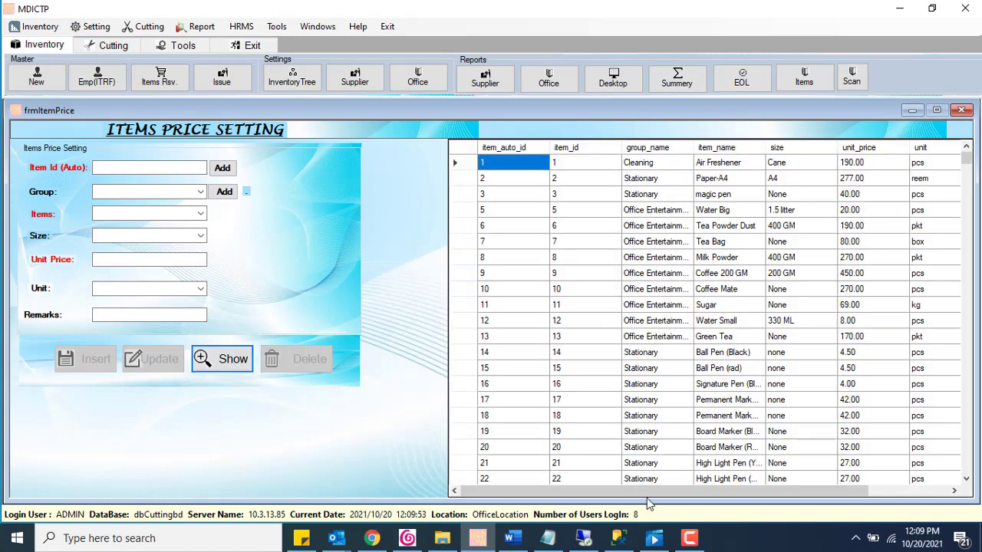
- Load the price records of items 14 to 17 one after another, and close the price settings form
click(463, 357)
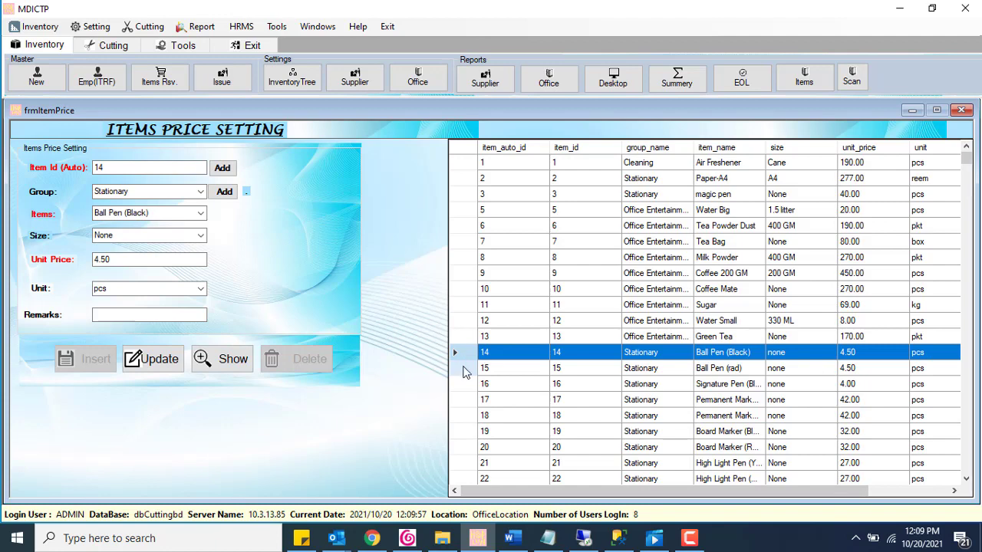
click(466, 372)
click(469, 386)
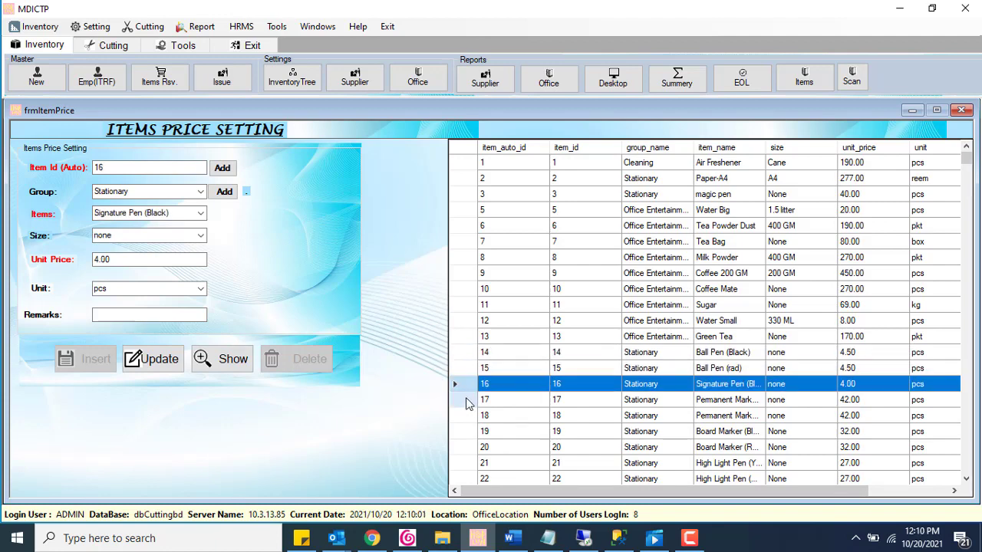
click(468, 400)
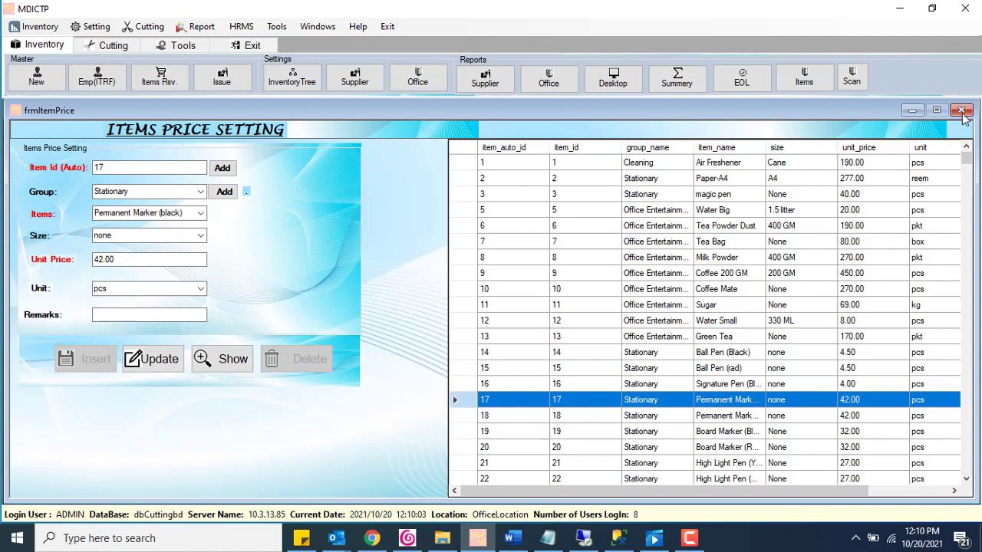
click(962, 111)
- Open the purchase item form to view its entry fields, and close it
click(41, 27)
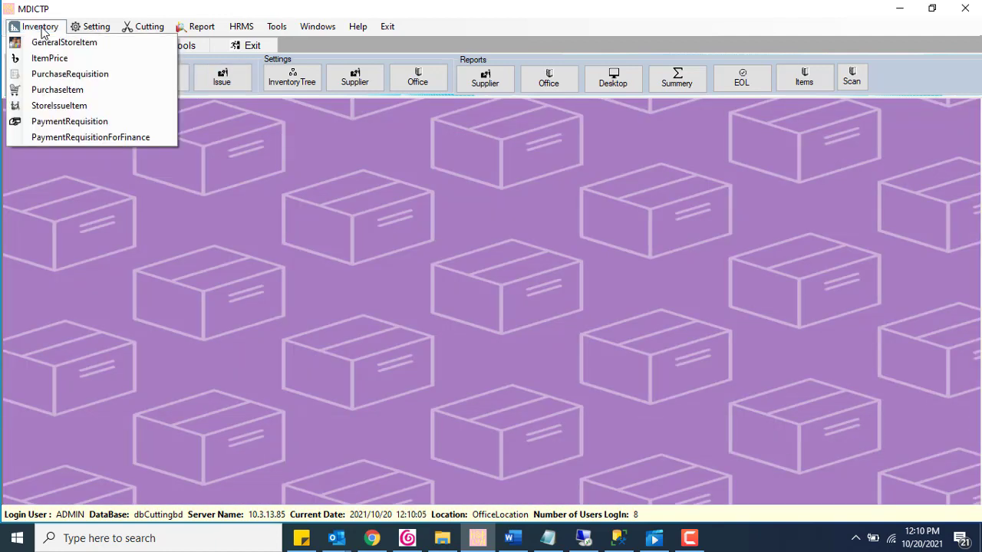
click(68, 93)
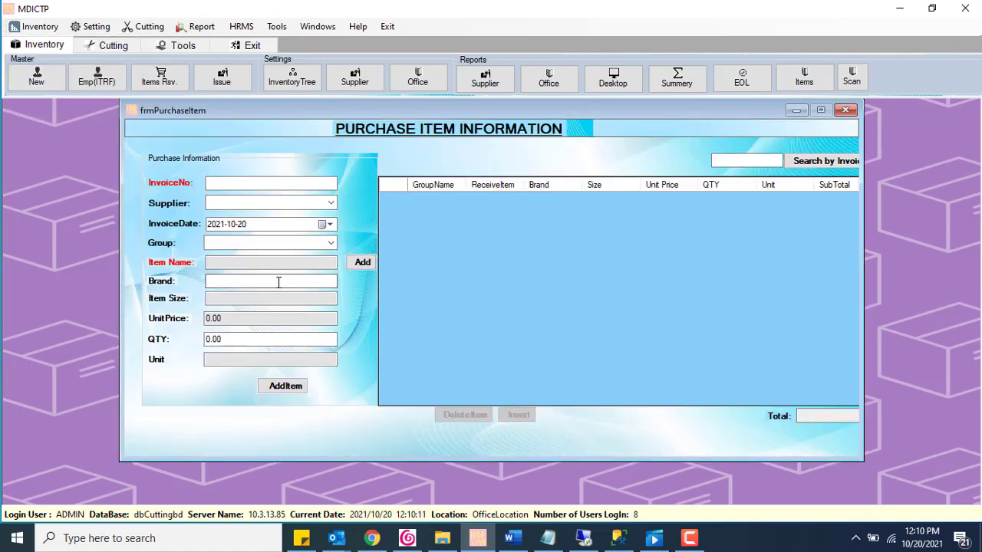
click(844, 111)
- Search the store issue form for issue 10, widening the form to reach its search, and close it
click(35, 26)
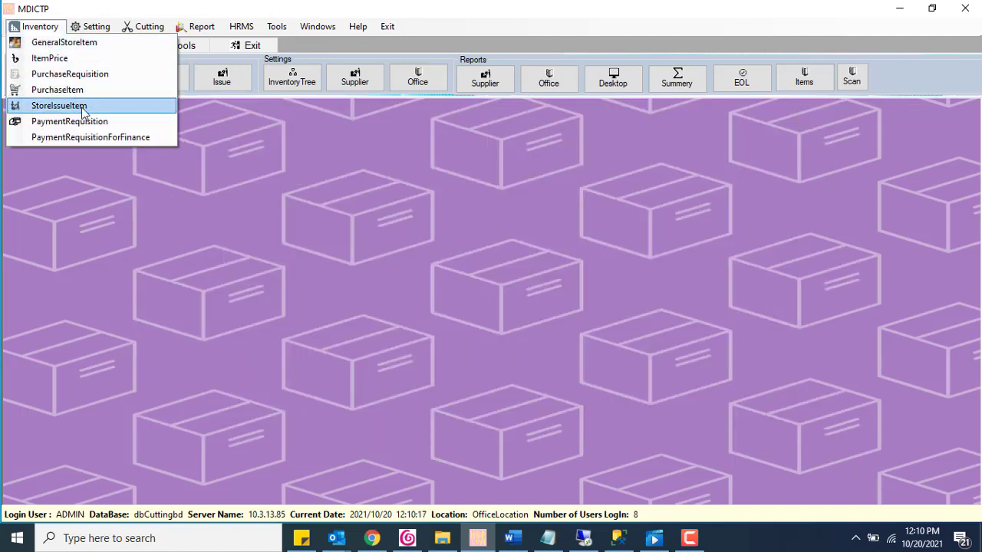
click(81, 107)
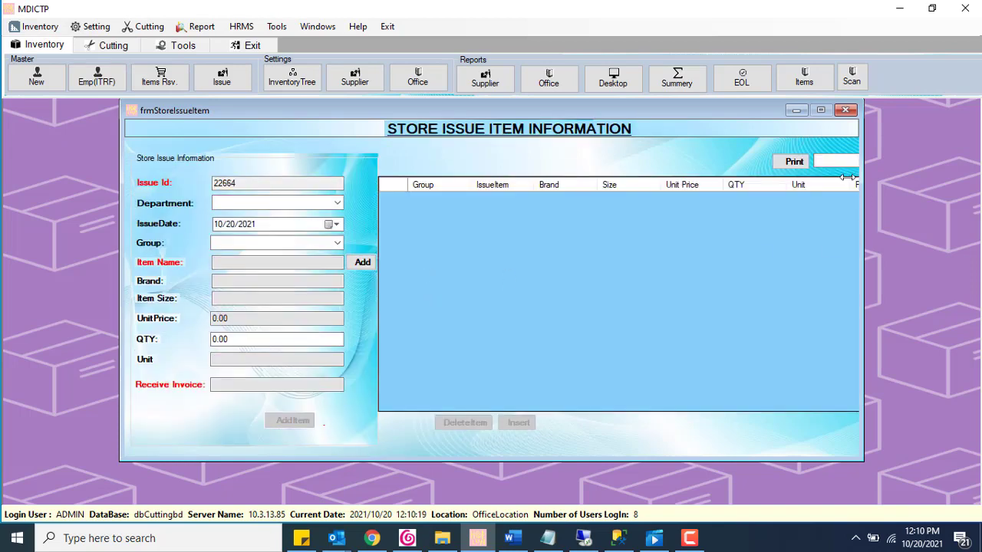
click(828, 161)
drag(860, 302, 938, 299)
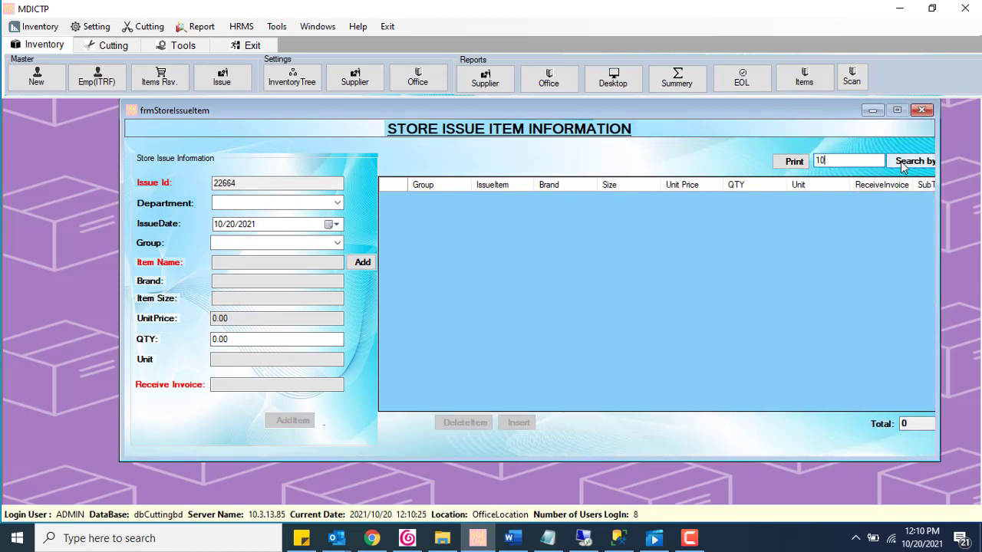
click(902, 164)
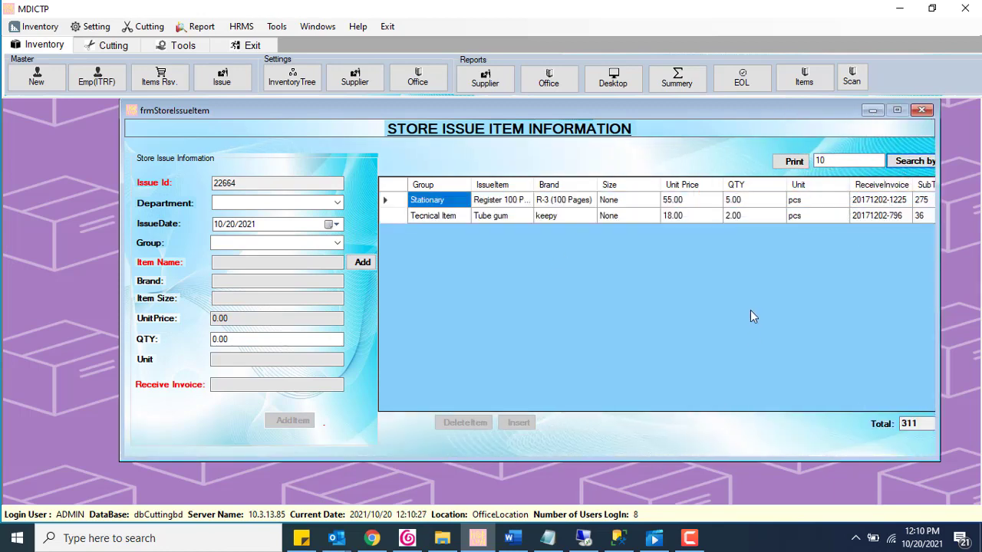
click(922, 112)
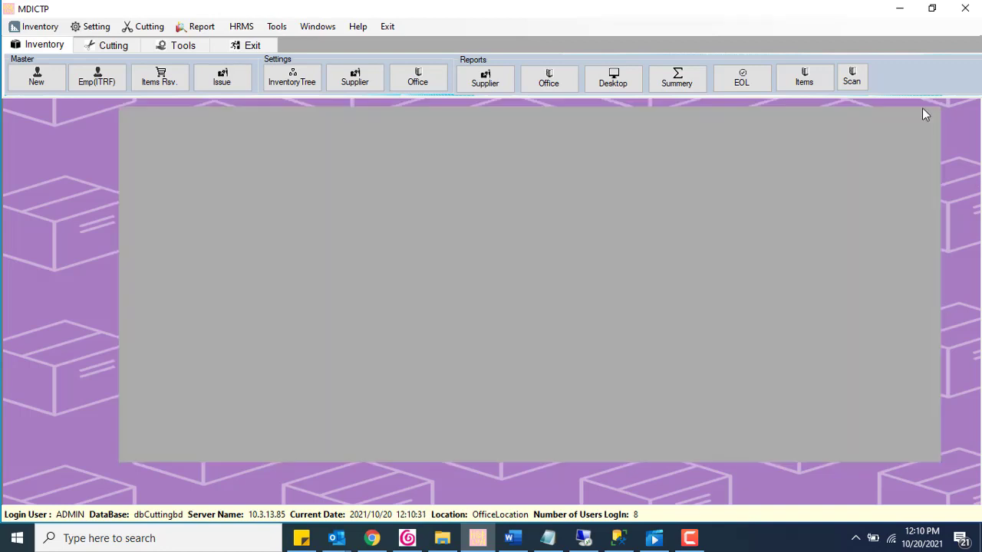
- Open the inventory details report and show the date-wise receipts with the start date set to 10/19/2021
click(202, 27)
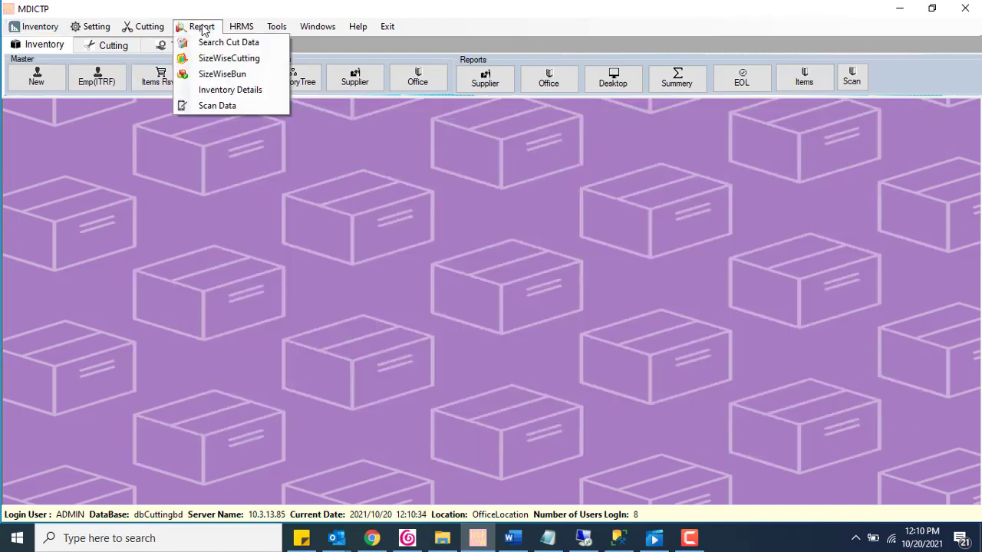
click(228, 96)
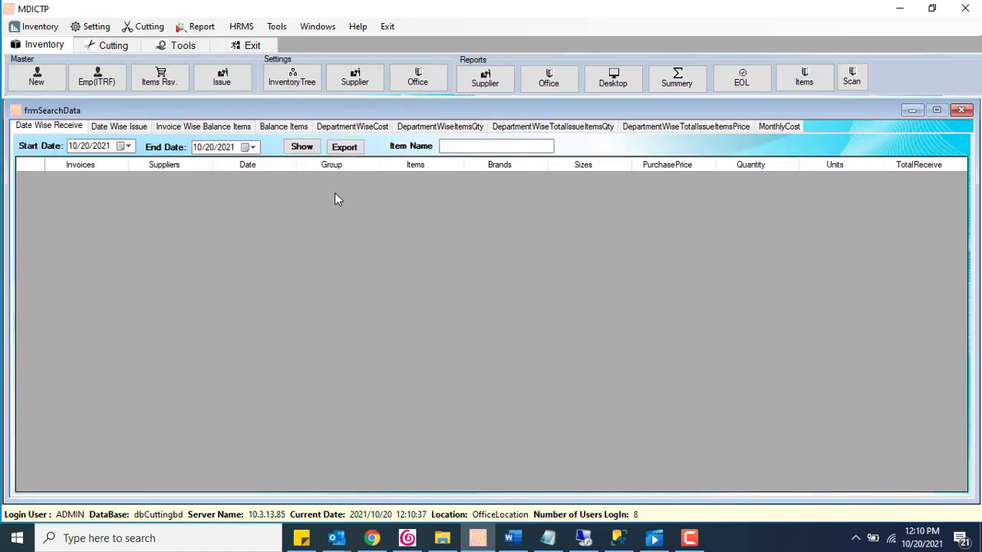
click(130, 147)
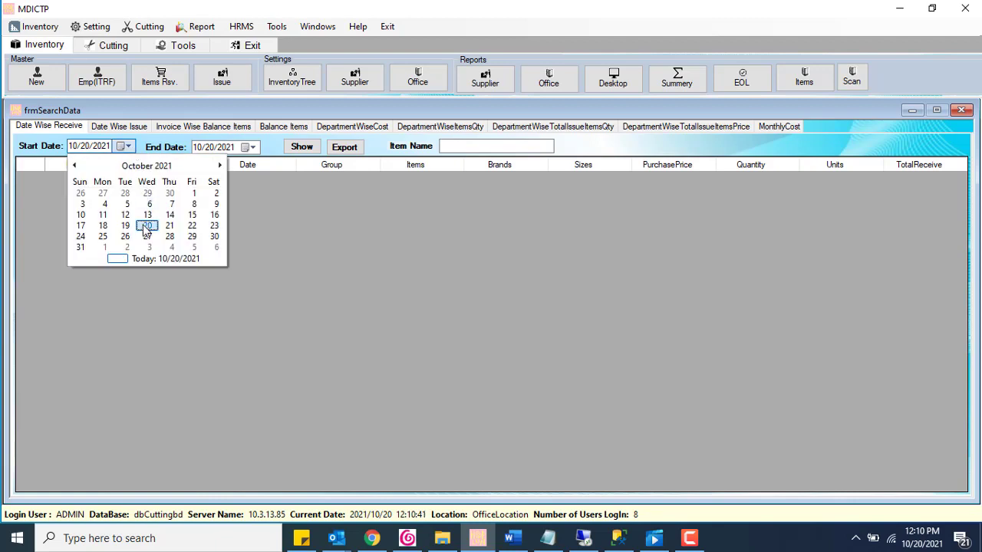
click(125, 226)
click(299, 148)
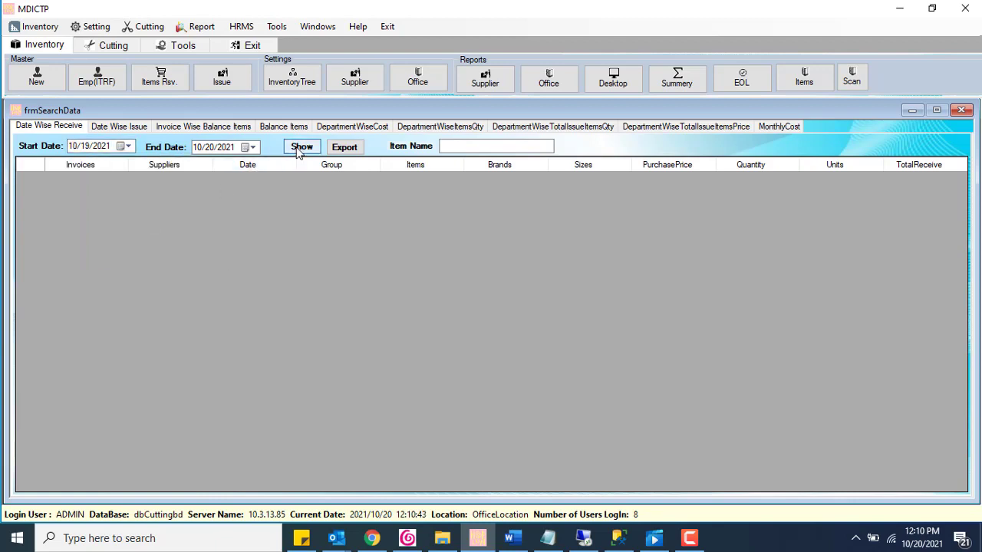
- Set the receipts' start date to 10/1/2021 and reload the date-wise receive list
click(128, 147)
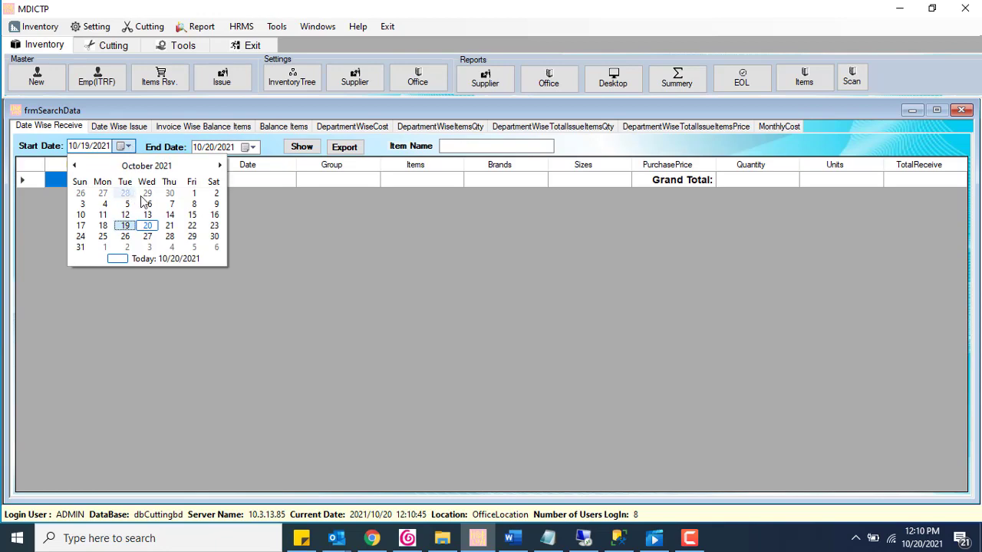
click(194, 194)
click(301, 148)
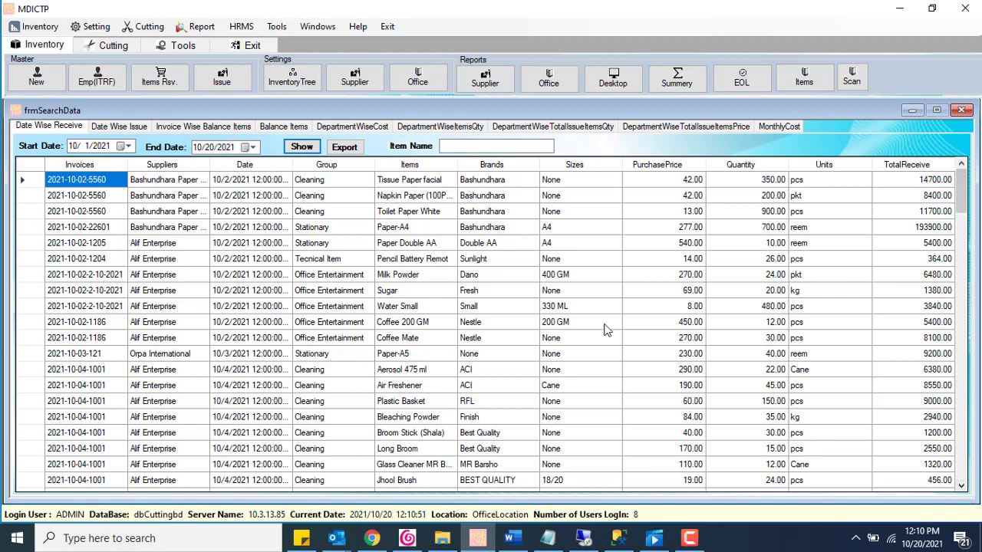
- Filter the received items by the item name "paper", and narrow the filter to "paper-"
click(490, 149)
text(paper)
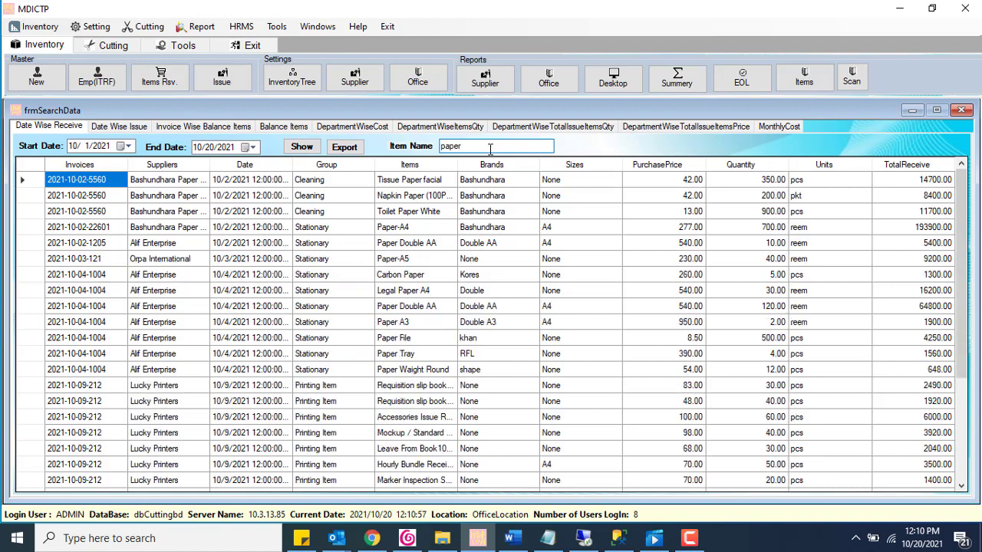
text(-)
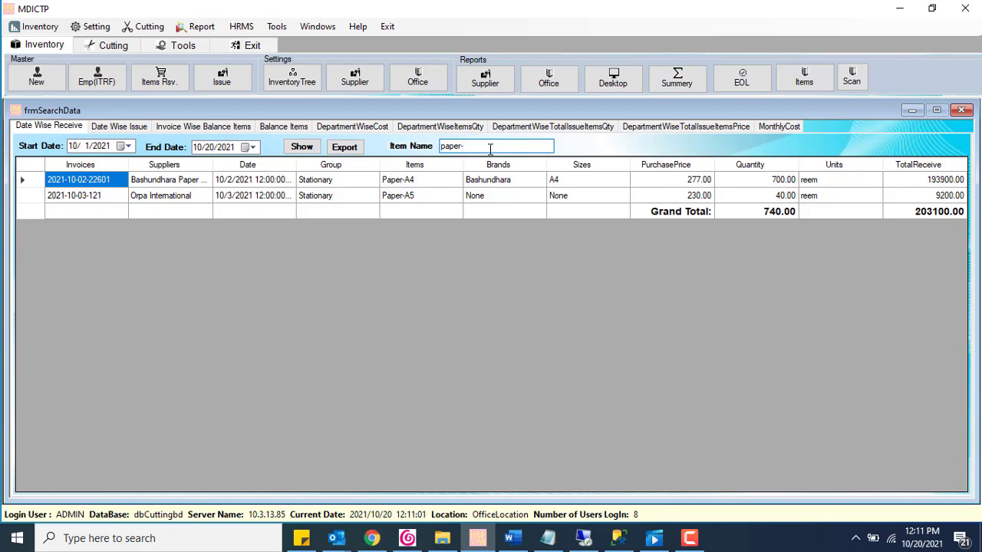
- Shorten the item name filter of the received items to "p"
key(BackSpace)
key(BackSpace)
key(BackSpace)
key(BackSpace)
key(BackSpace)
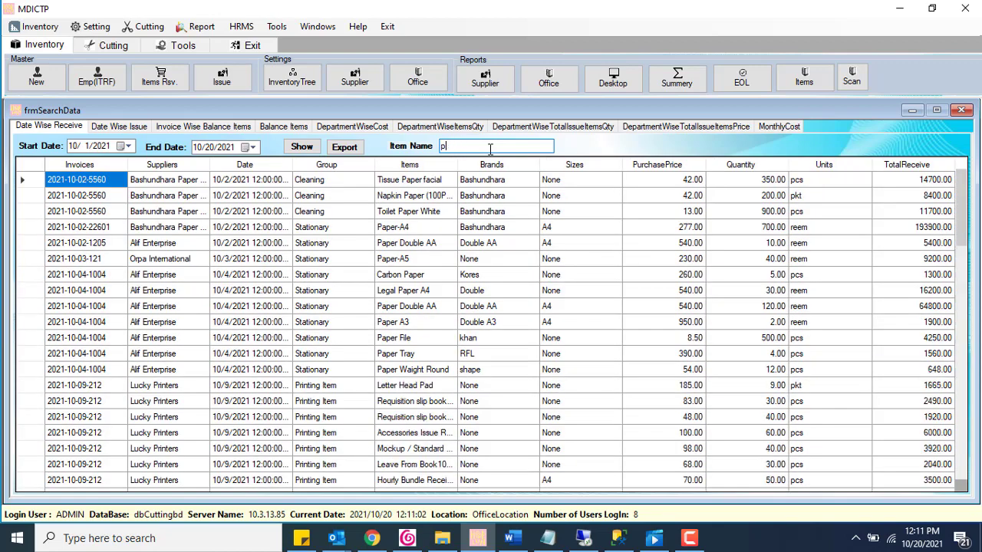
- Show the date-wise issue report with the start date set to 10/1/2021
click(119, 126)
click(136, 145)
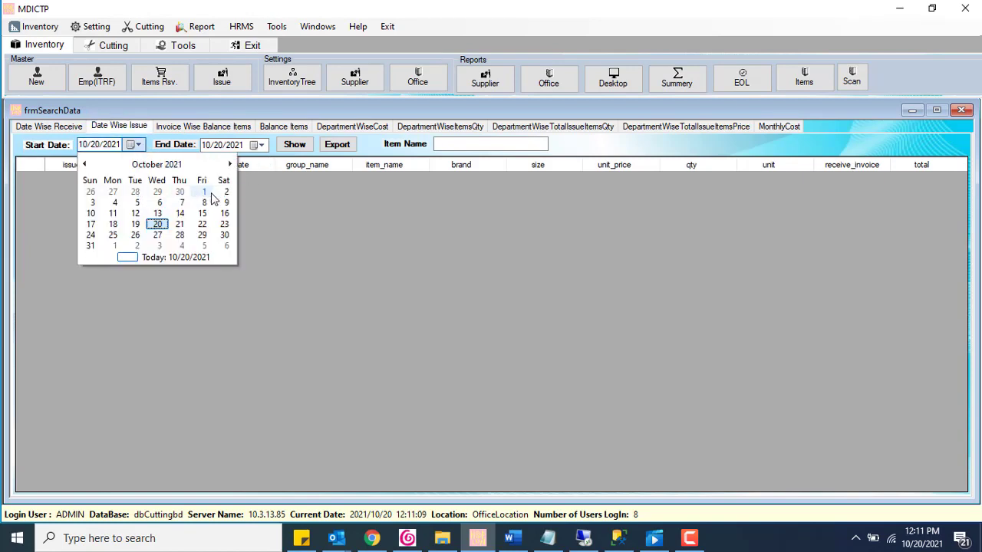
click(204, 191)
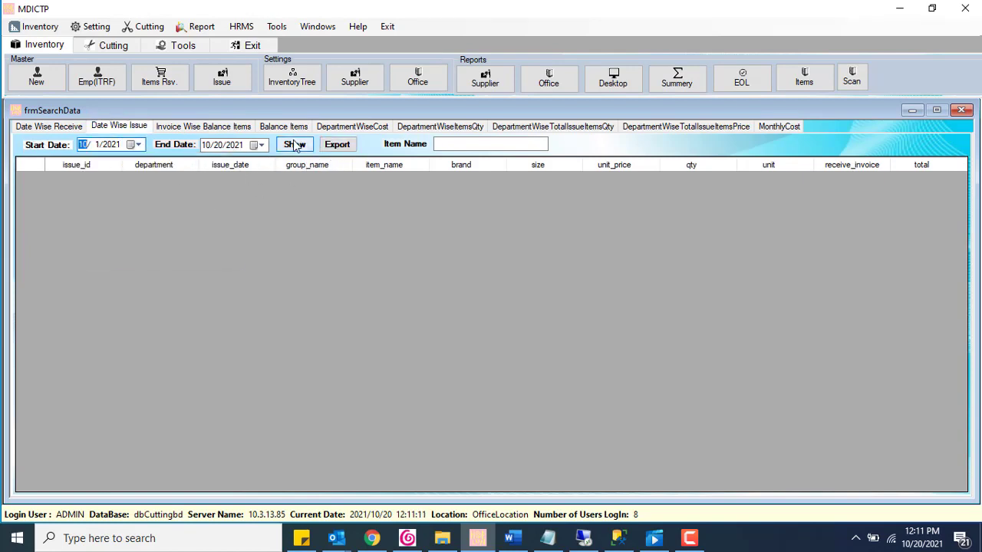
click(295, 145)
- Filter the date-wise issue list by the item name "paper-a4" and view its grand total row
click(461, 147)
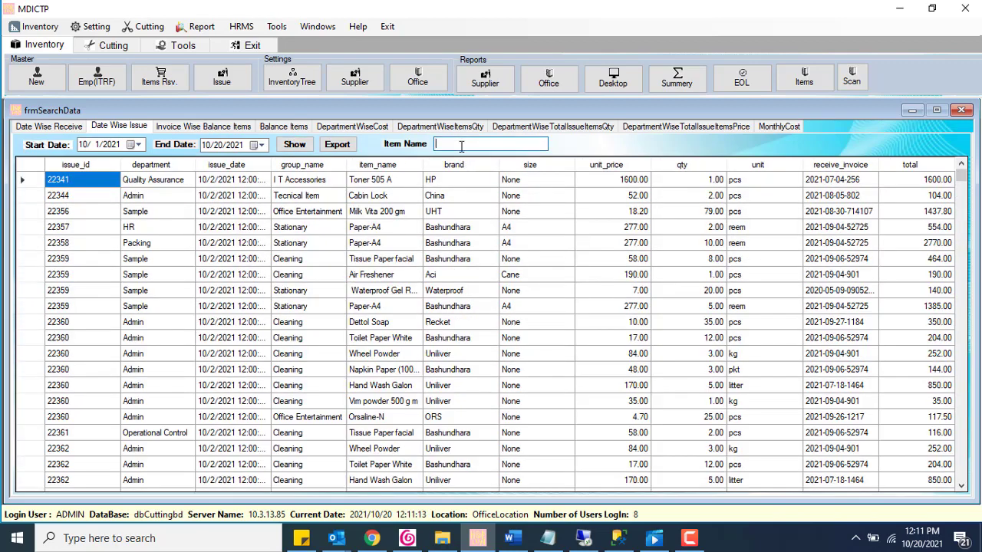
text(paper-a4)
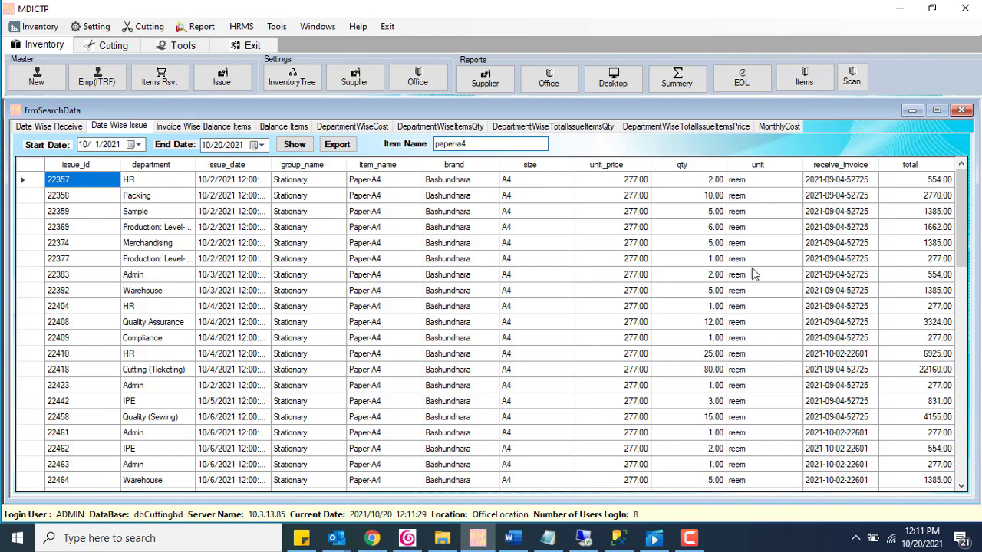
drag(961, 203, 962, 451)
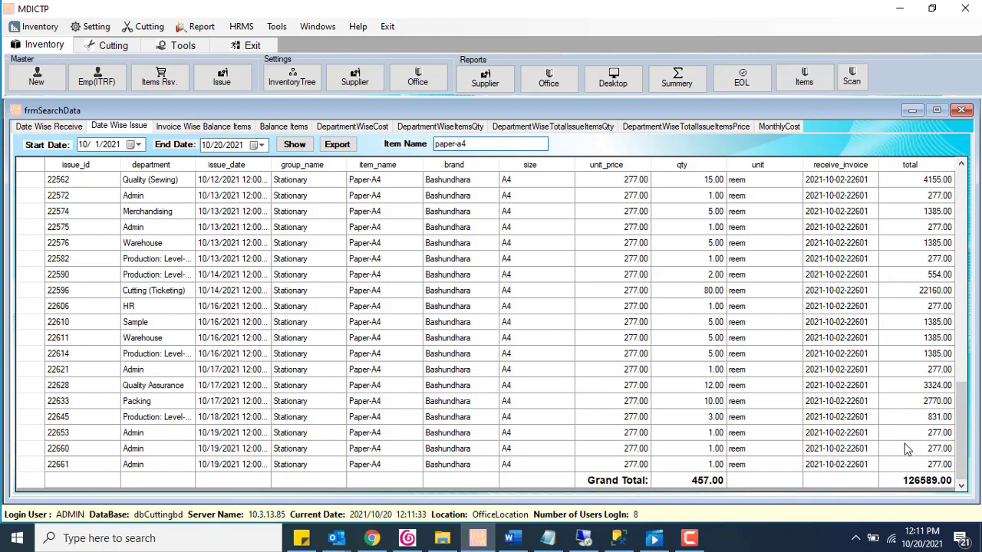
- Load the invoice-wise balance items report for all invoices and look through the list to its last rows
click(195, 128)
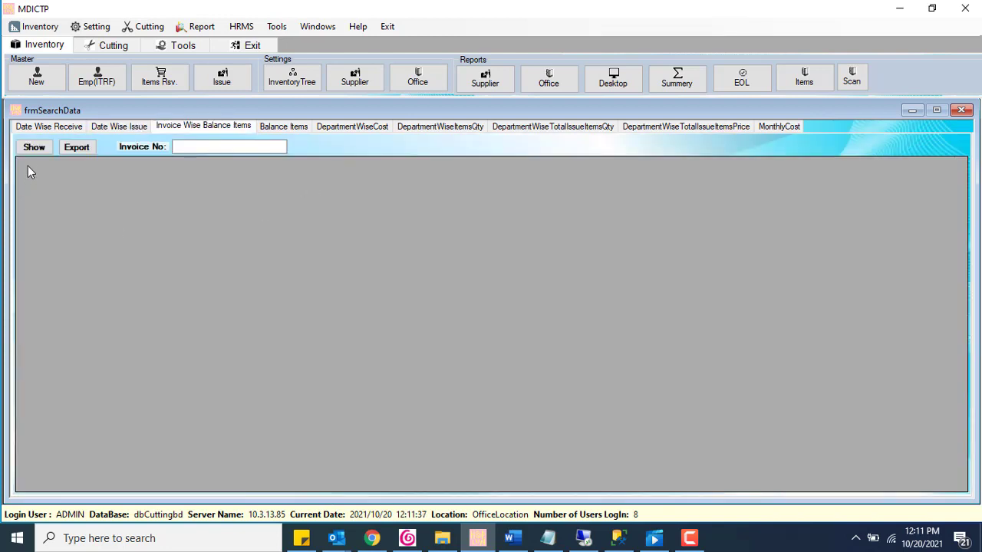
click(31, 151)
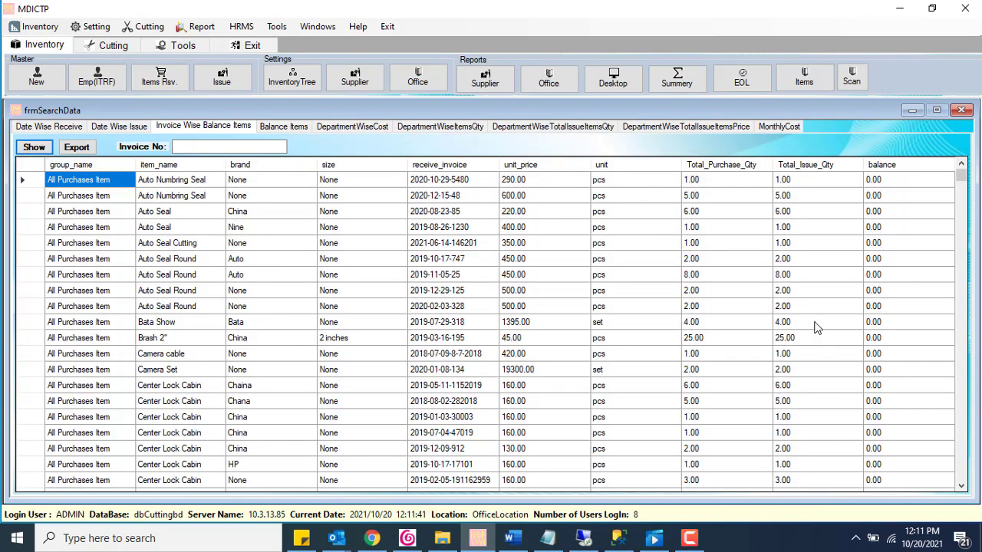
click(140, 280)
click(105, 359)
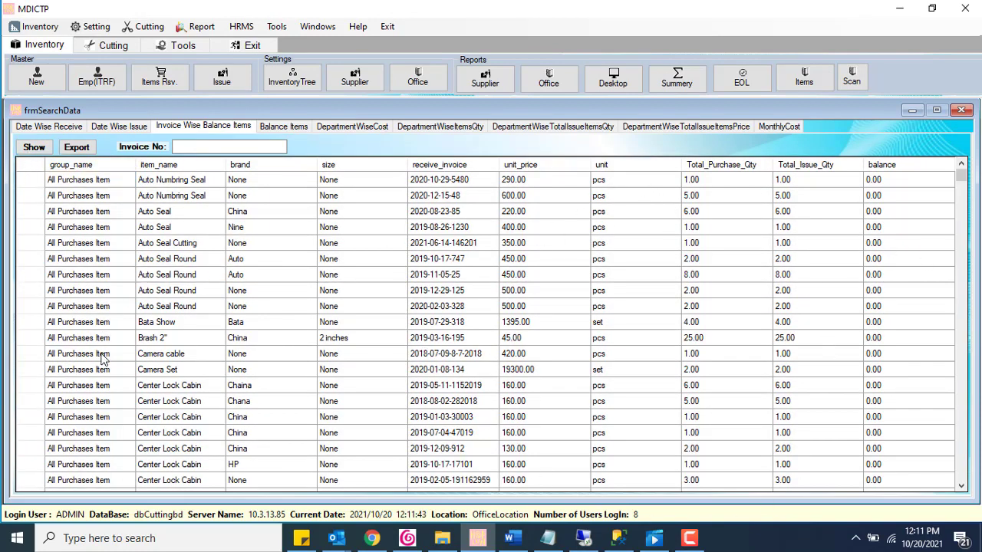
click(40, 322)
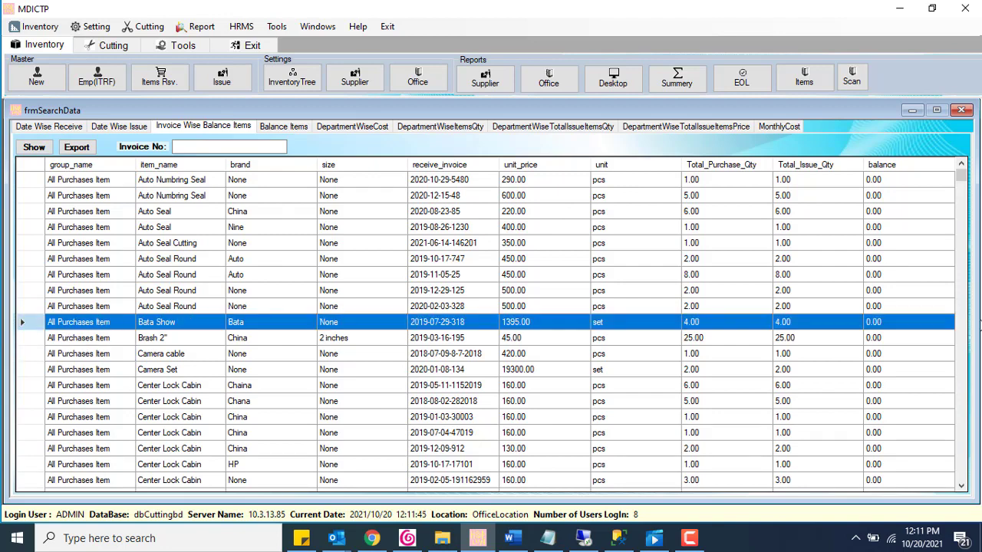
drag(961, 177, 960, 315)
scroll(948, 434, down, 15)
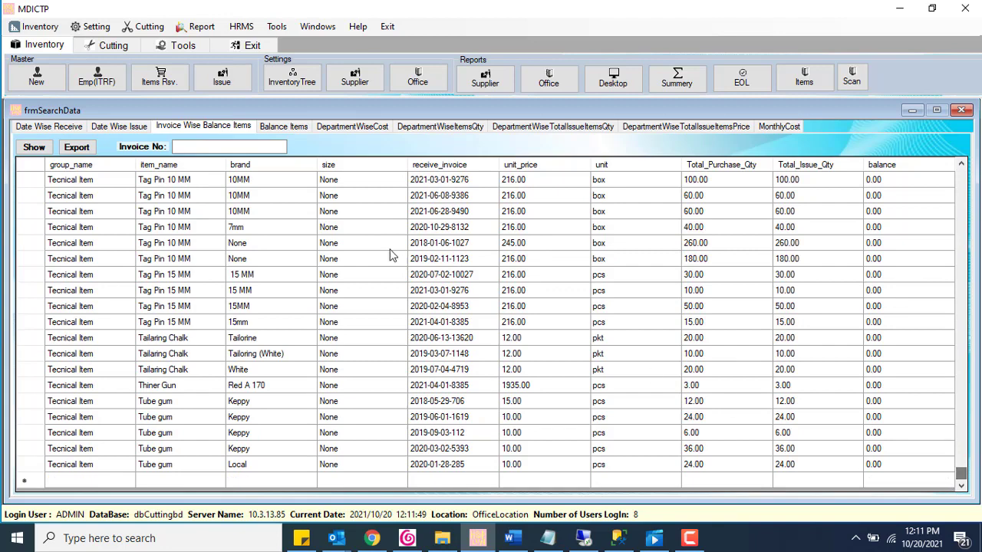
- Load the balance items report for all items and sort it by balance in descending order
click(283, 125)
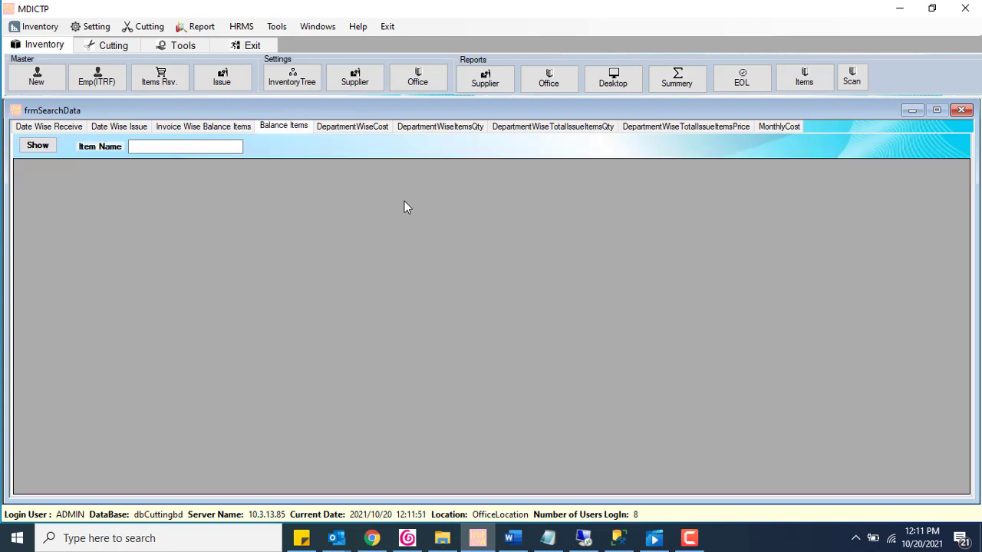
click(37, 145)
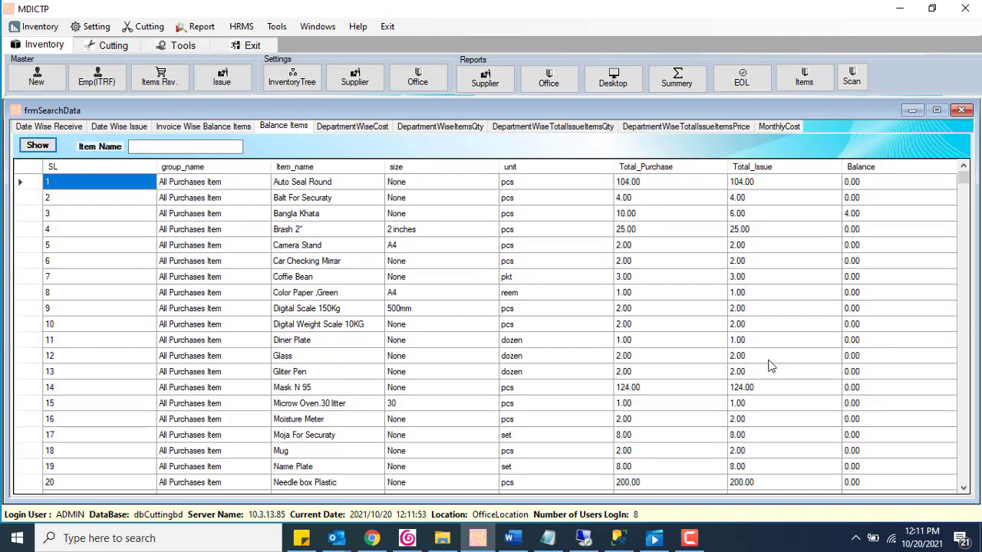
click(782, 328)
click(839, 264)
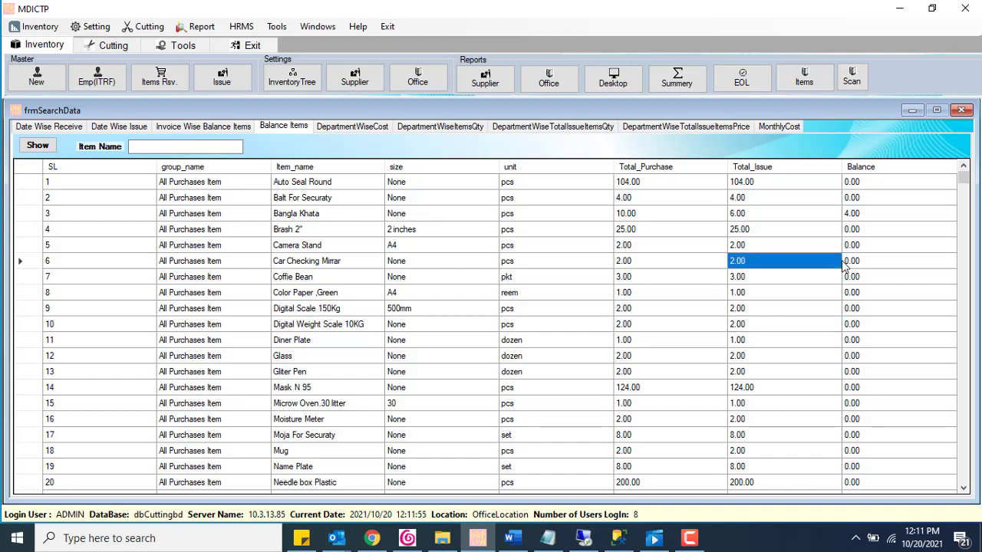
click(862, 168)
click(863, 168)
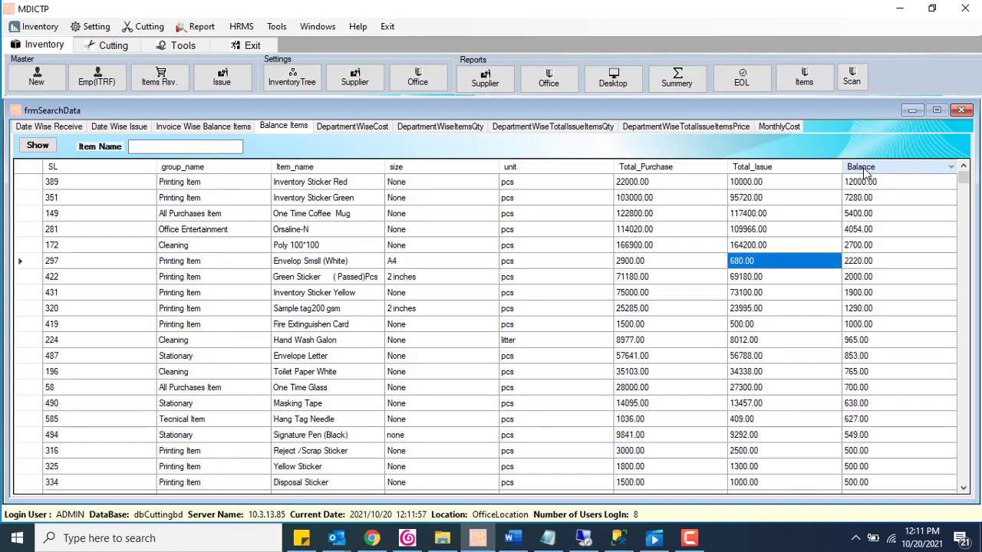
- Examine the rows with the highest balances, from Inventory Sticker Red and Poly 100*100 down to Prooto Mango Juice
click(864, 246)
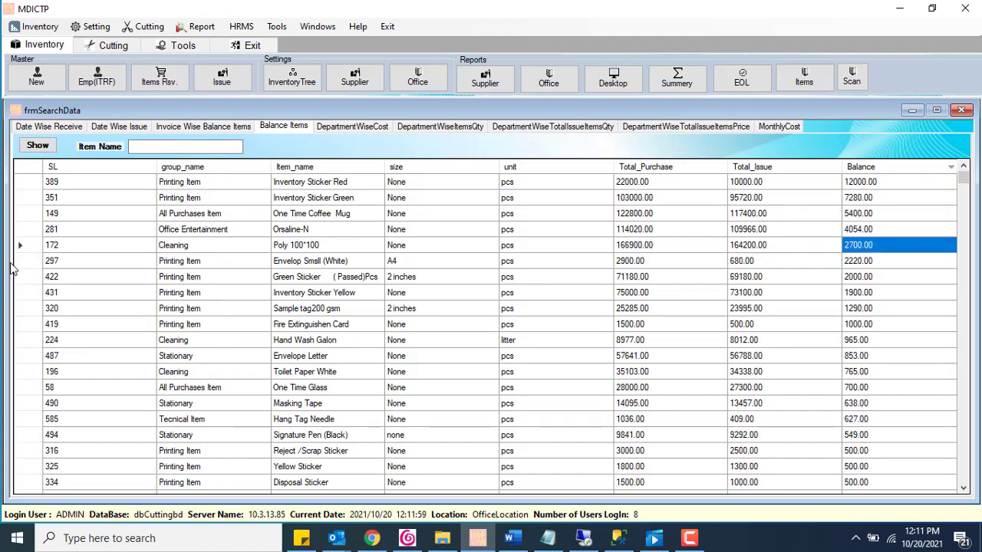
click(26, 187)
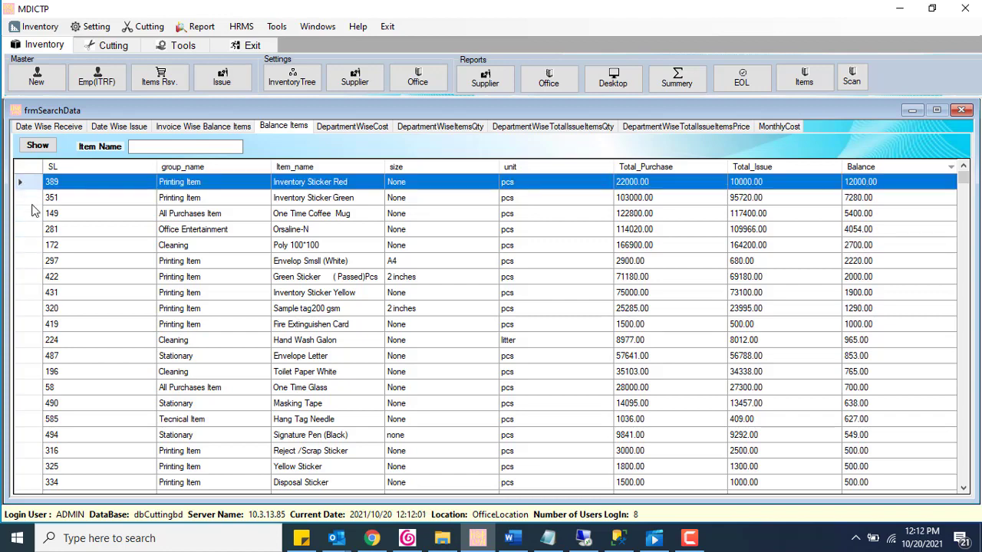
click(29, 244)
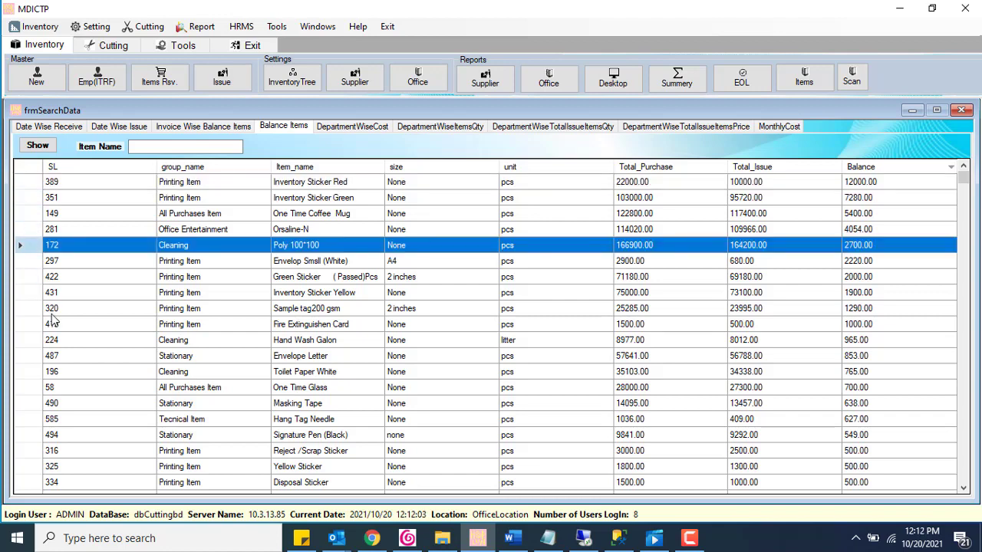
scroll(62, 323, down, 5)
click(30, 323)
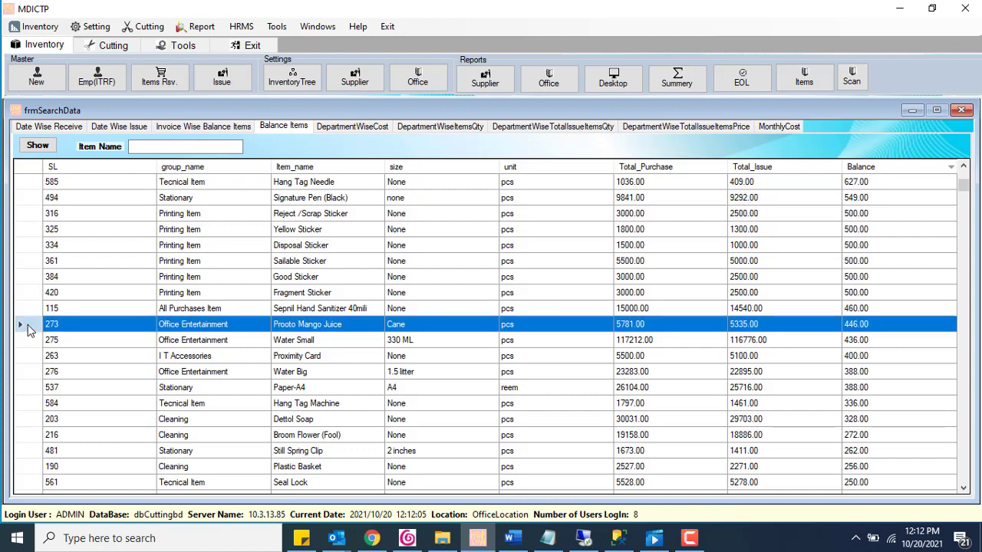
- Show the department-wise cost report for the Stationary group with the start date set to 10/1/2021
click(344, 126)
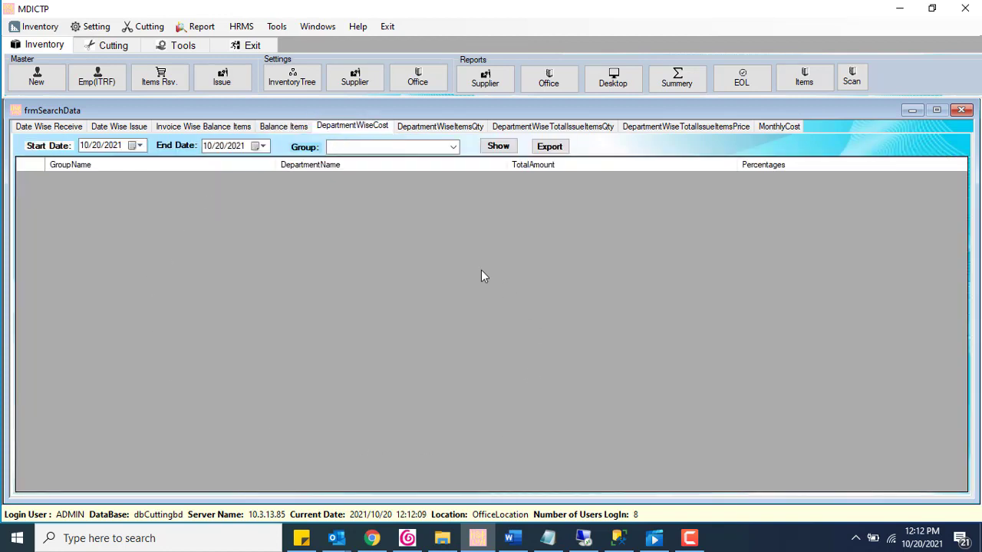
click(495, 147)
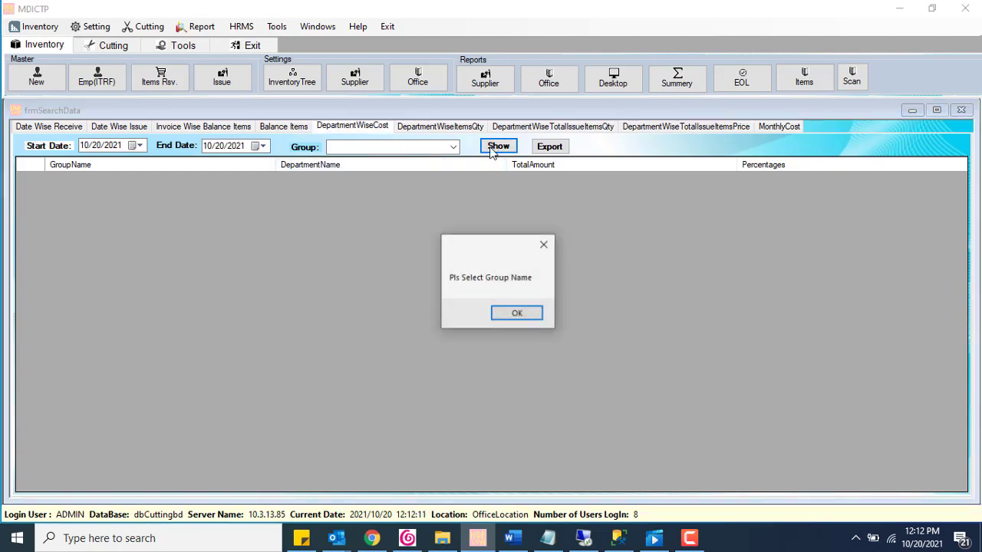
click(518, 314)
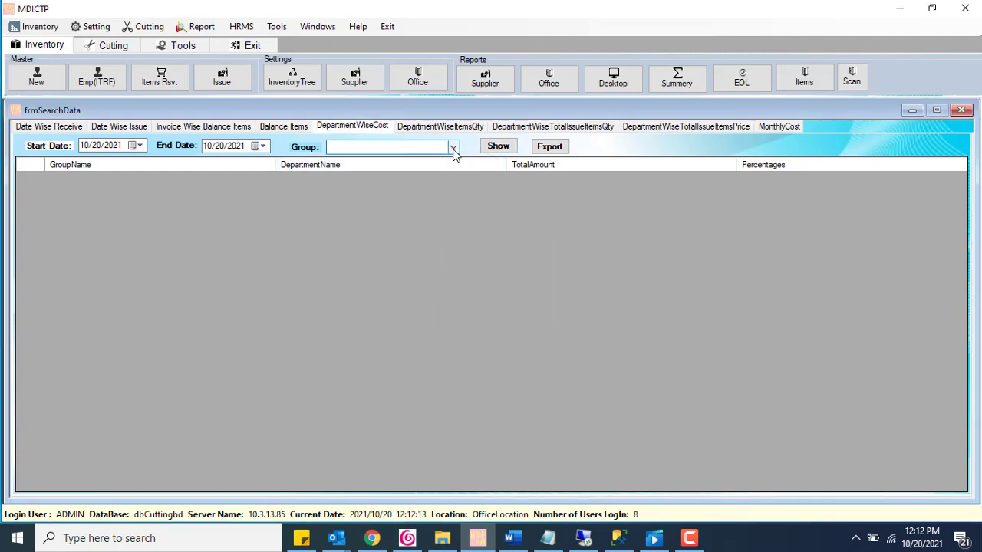
click(453, 147)
click(427, 161)
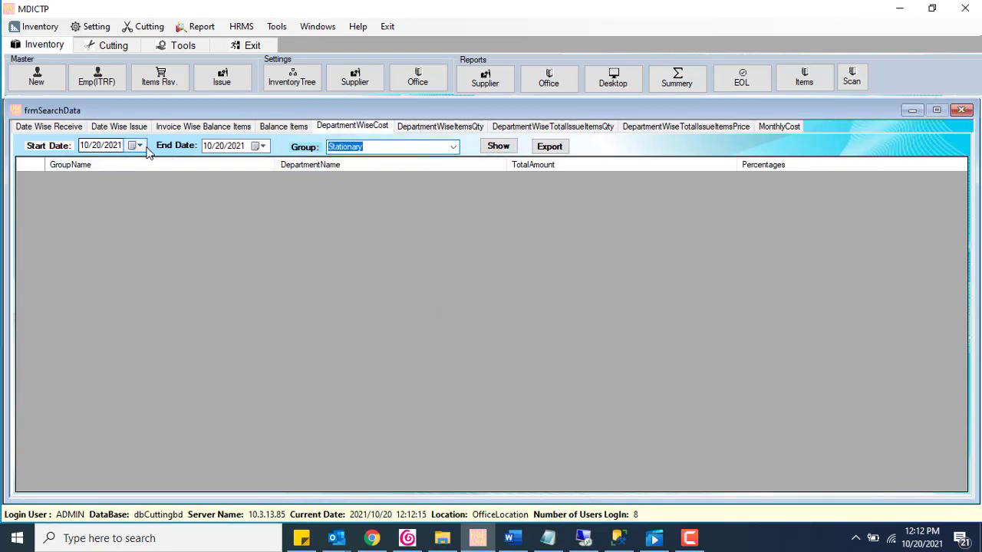
click(139, 145)
click(203, 191)
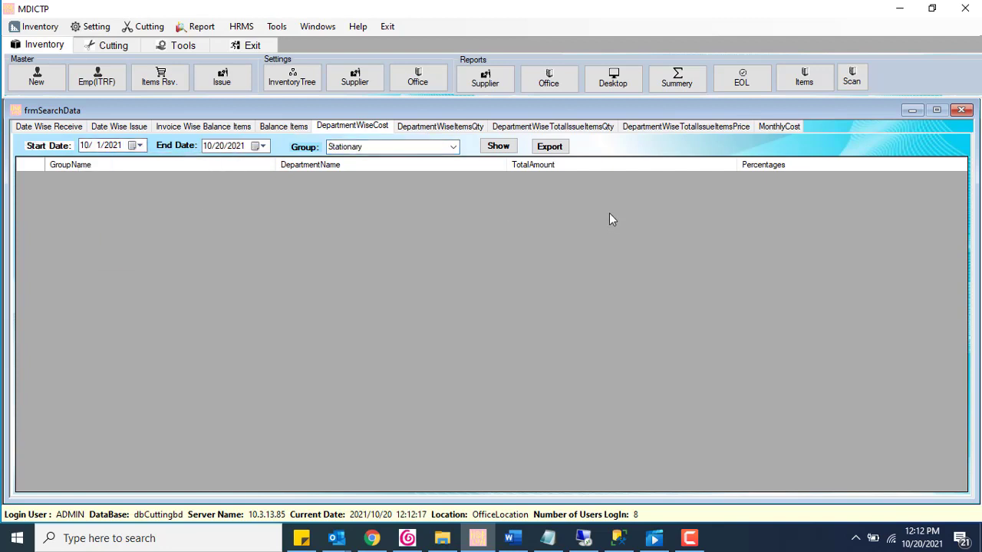
click(499, 147)
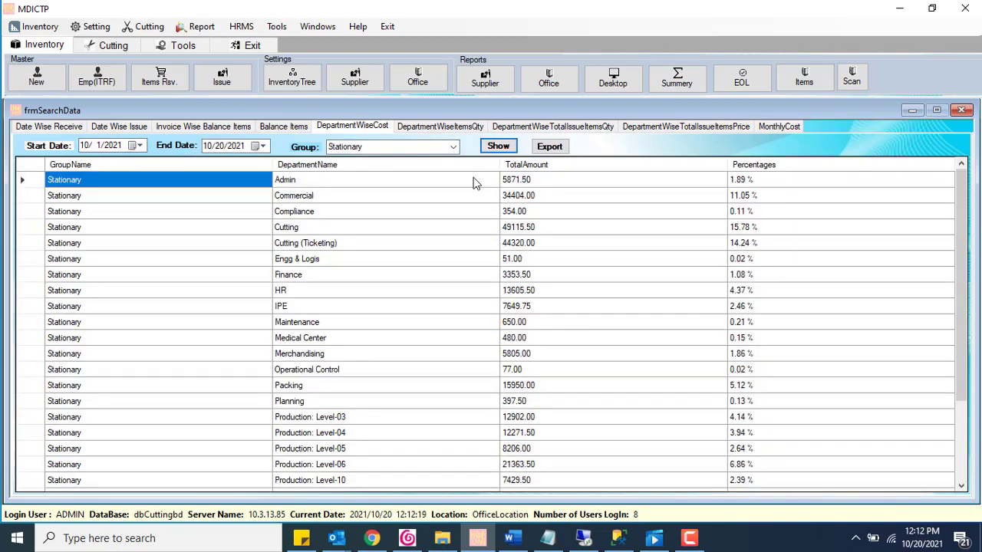
- Examine the Stationary cost amounts and percentages by department, including Admin, Cutting (Ticketing), HR and Packing
click(617, 247)
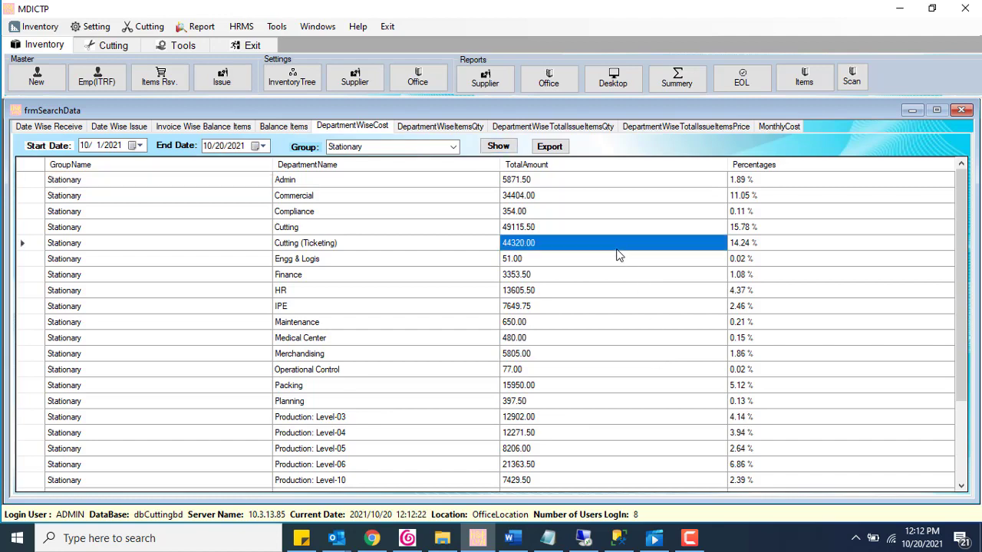
click(24, 181)
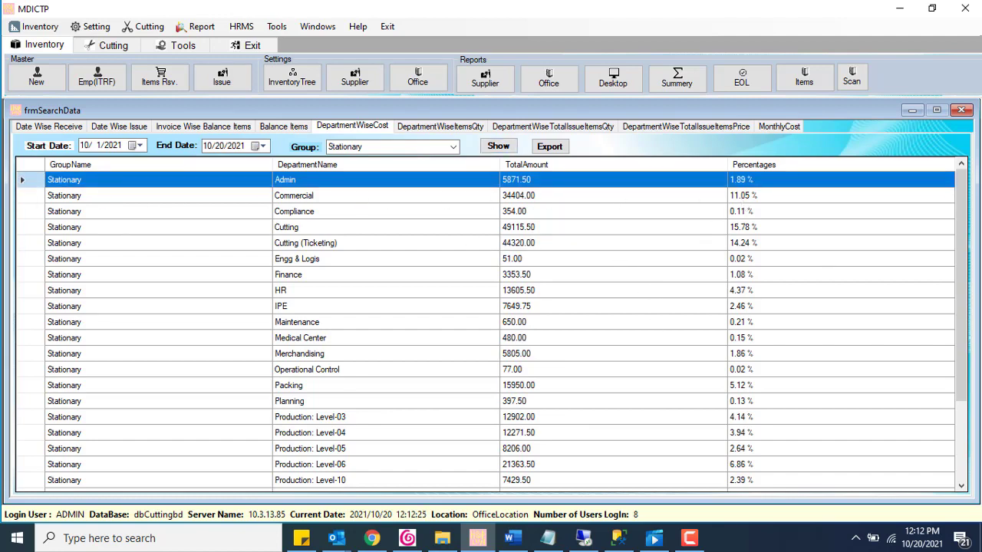
drag(963, 239, 961, 207)
click(27, 200)
click(289, 295)
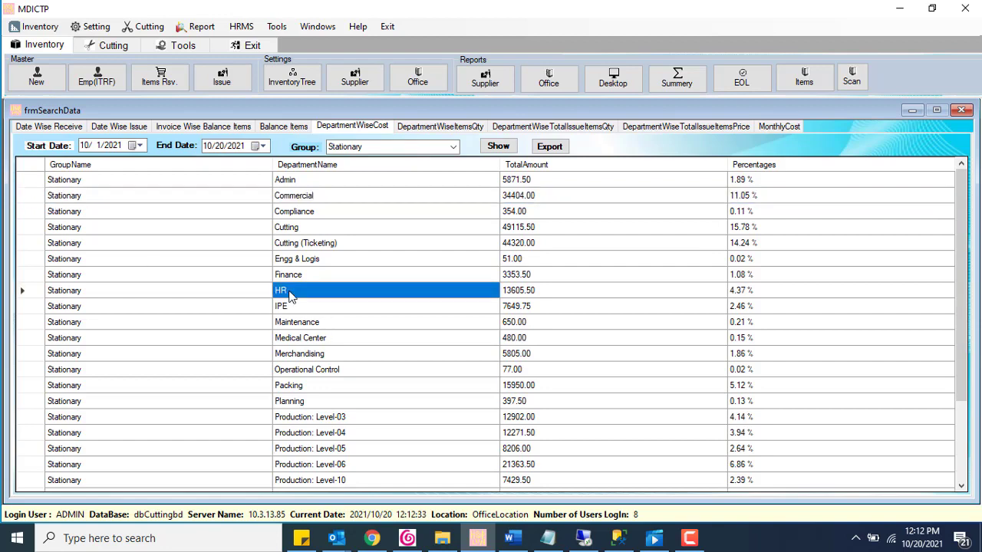
click(27, 388)
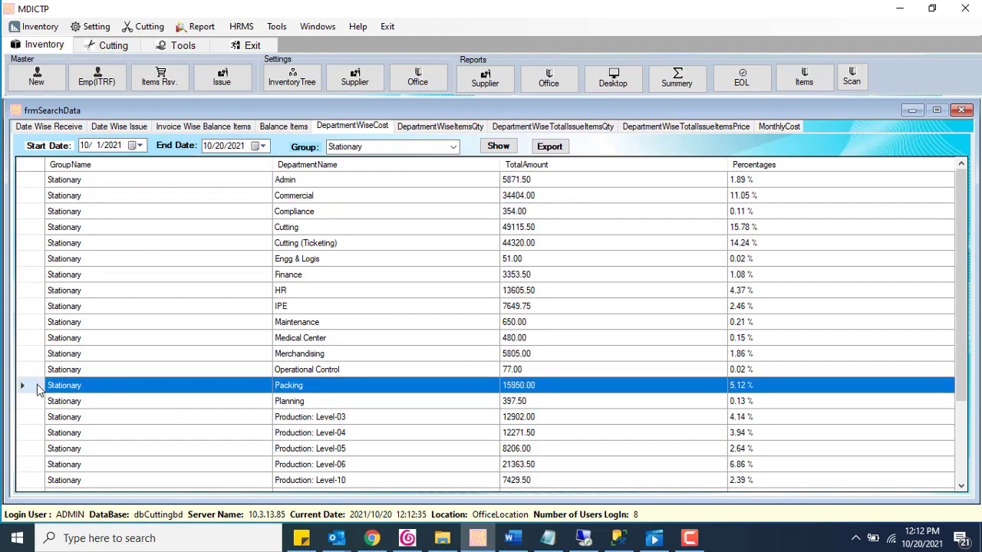
drag(961, 388, 978, 282)
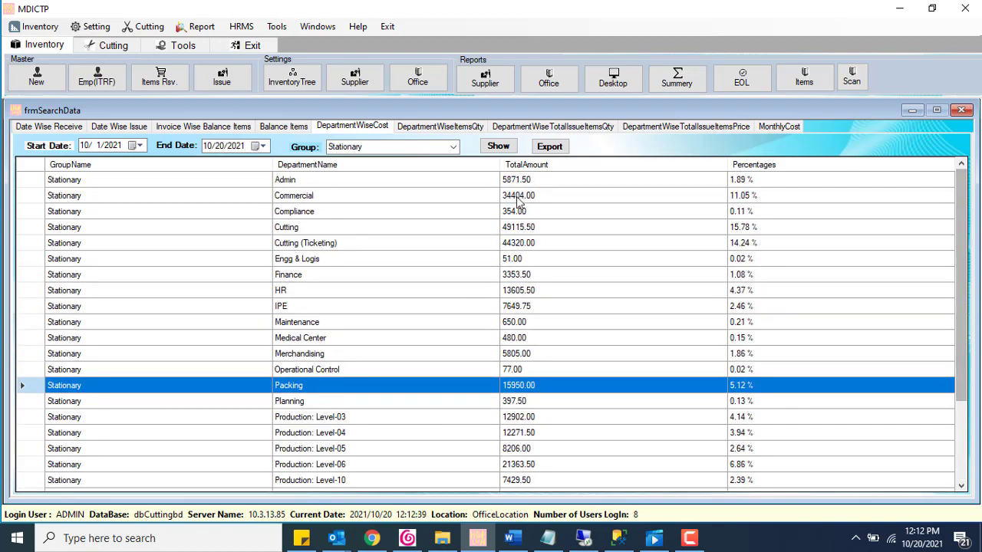
- Show the department-wise cost report for the Cleaning group and review its departments down to the grand total
click(452, 147)
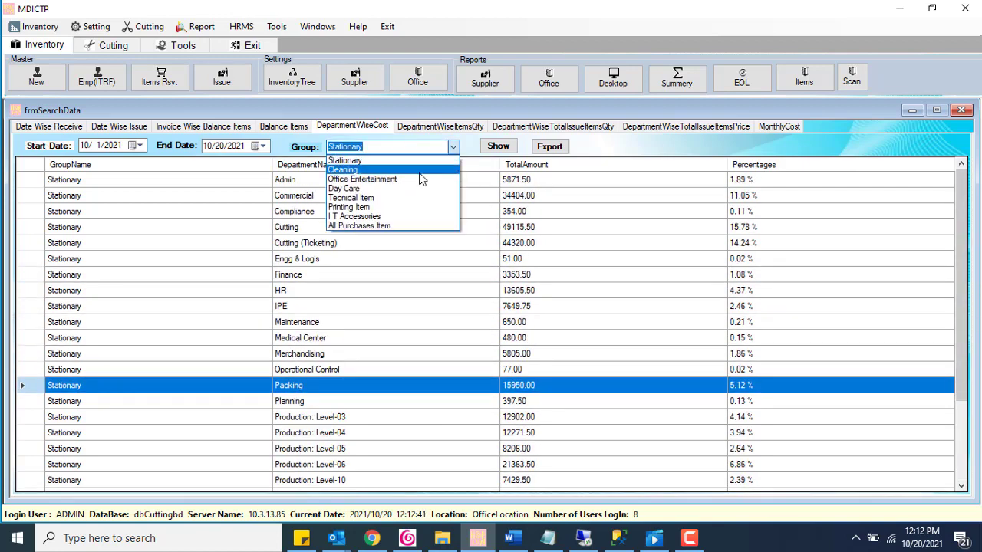
click(406, 169)
click(498, 147)
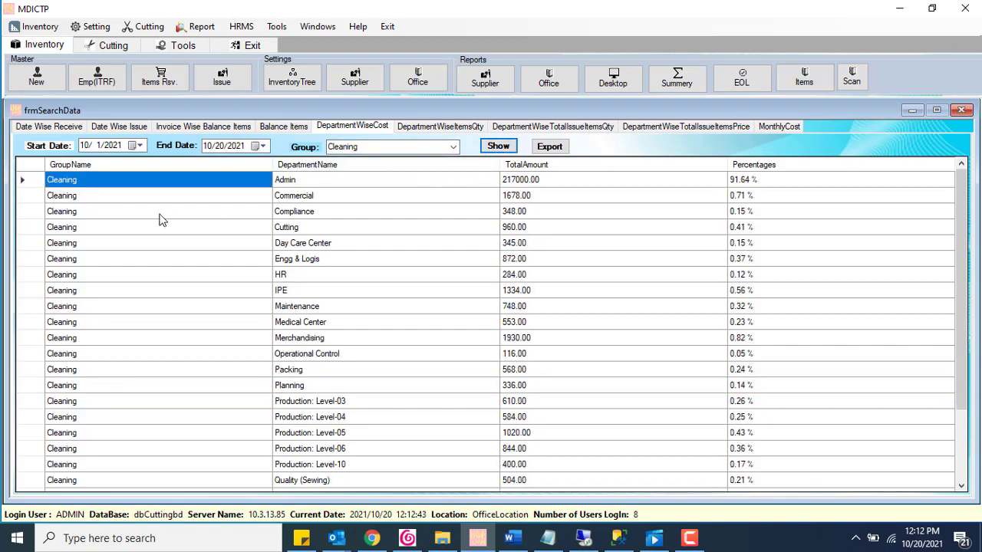
click(310, 278)
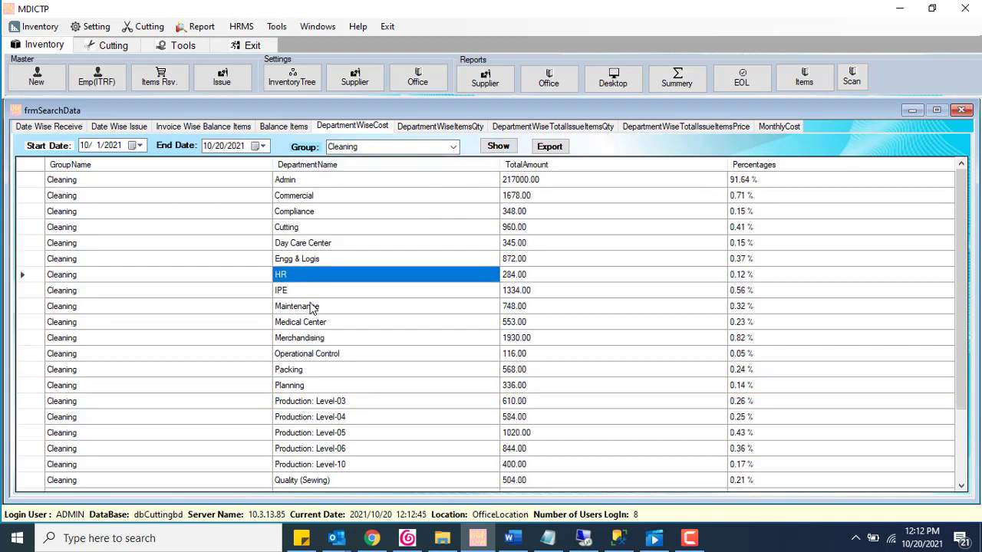
click(312, 307)
scroll(323, 392, down, 2)
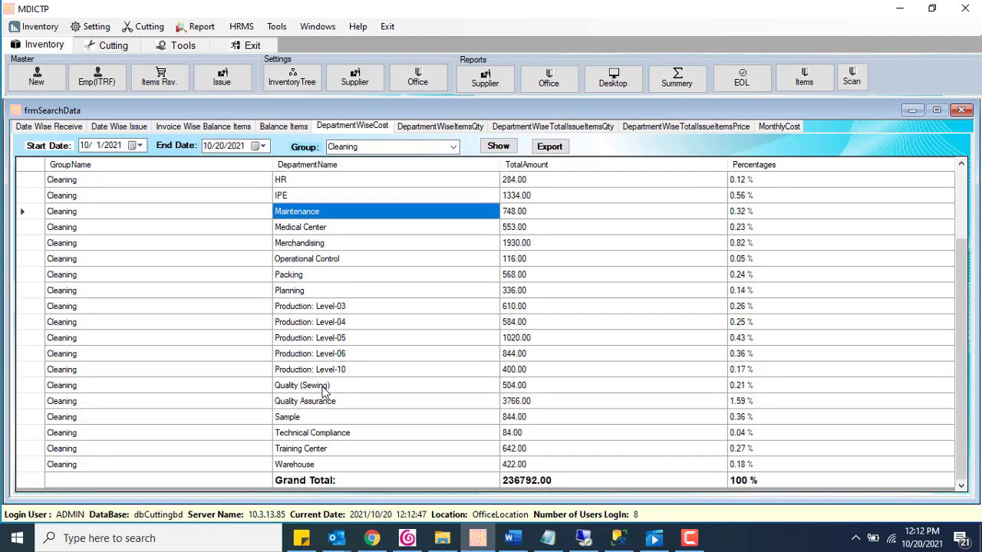
scroll(323, 391, up, 2)
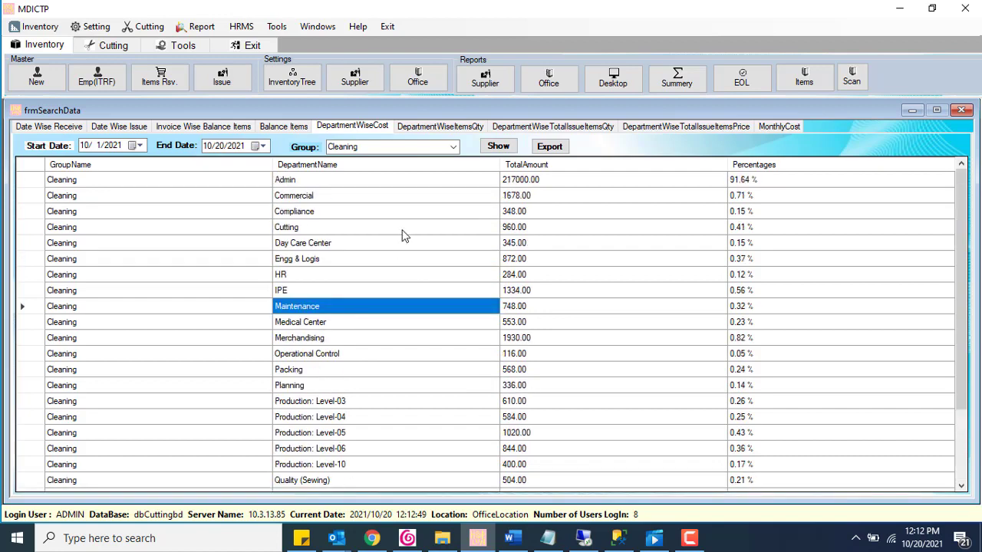
- Show the department-wise cost report for the Office Entertainment group and check the Production: Level-10 and Training Center rows
click(454, 146)
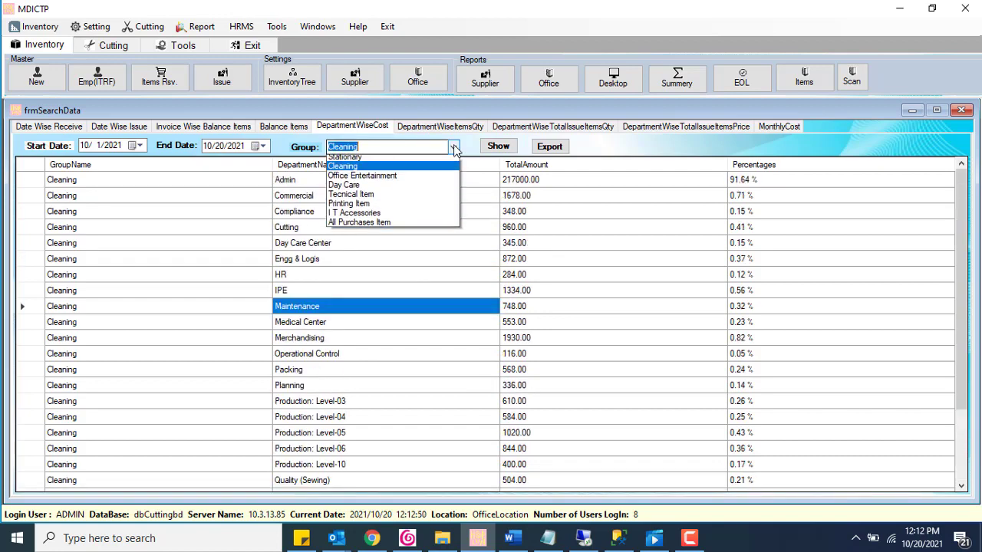
click(401, 181)
click(346, 274)
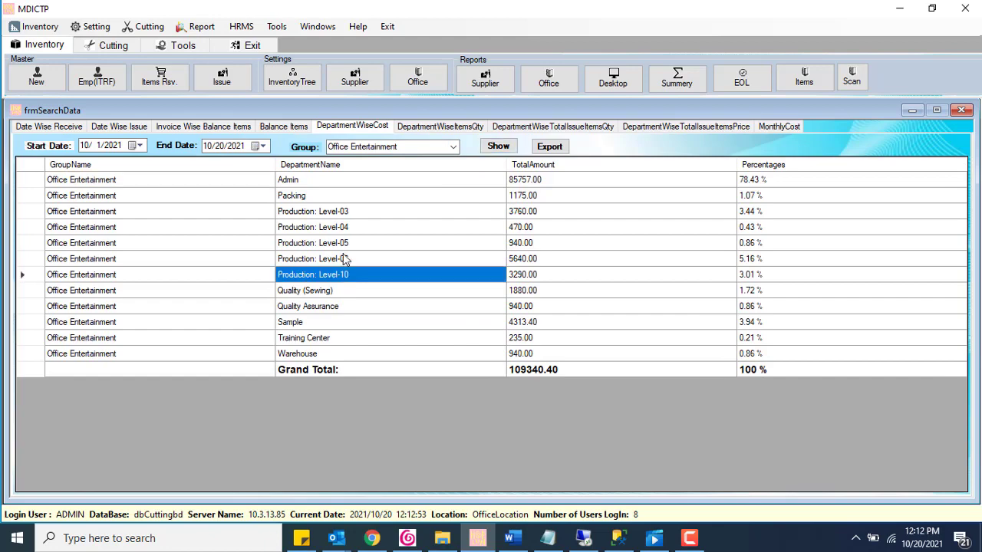
click(346, 339)
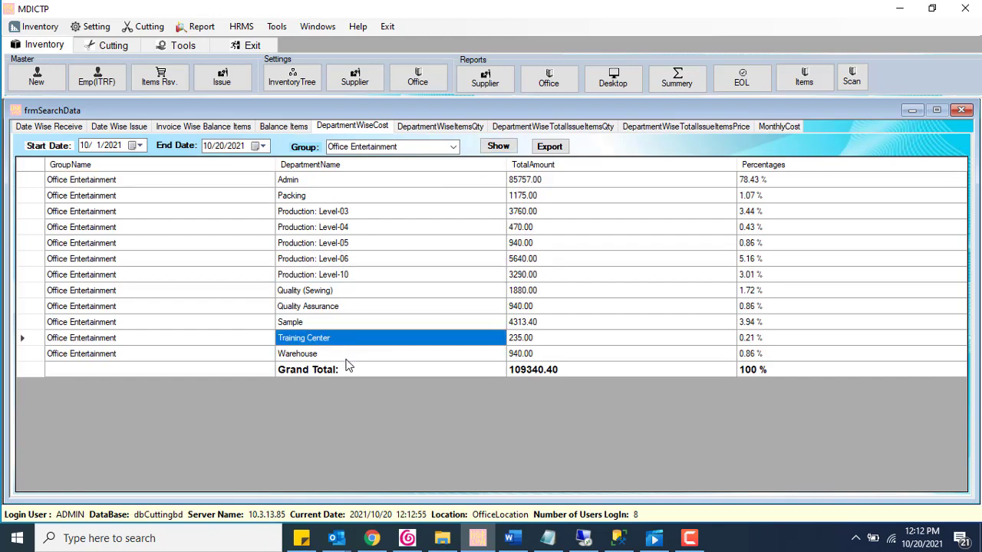
- Check the Warehouse row of the Office Entertainment costs, and show the department-wise cost report for the Day Care group
click(347, 355)
click(23, 353)
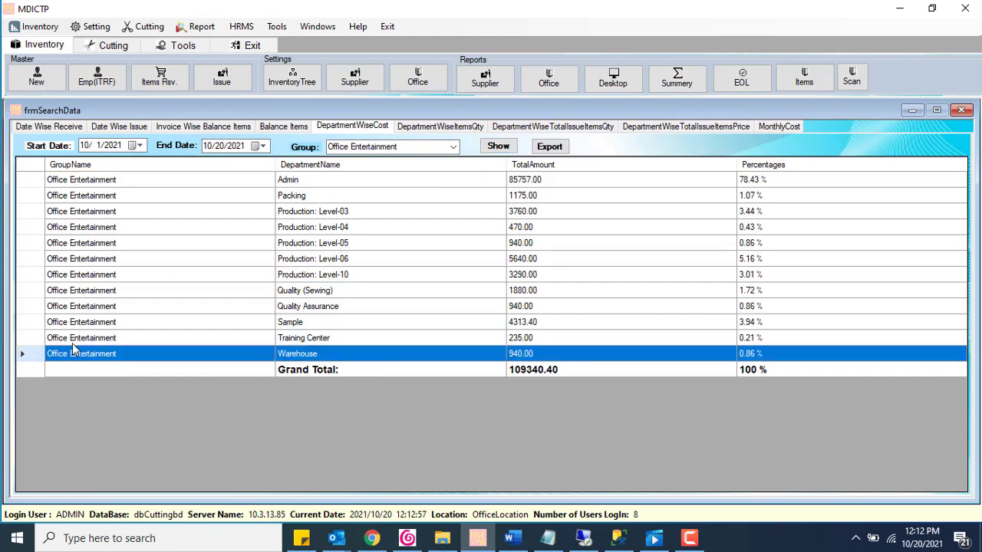
click(453, 149)
click(396, 189)
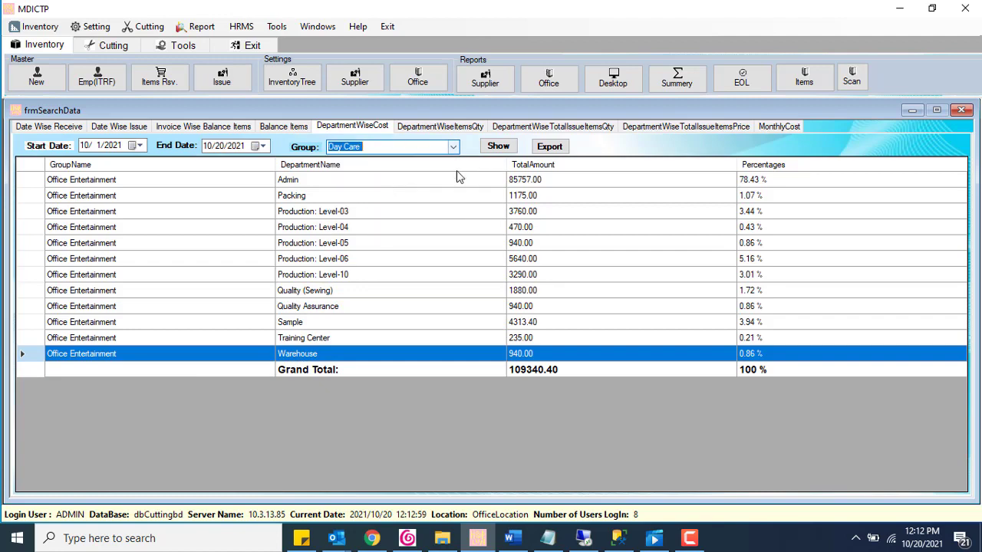
click(498, 147)
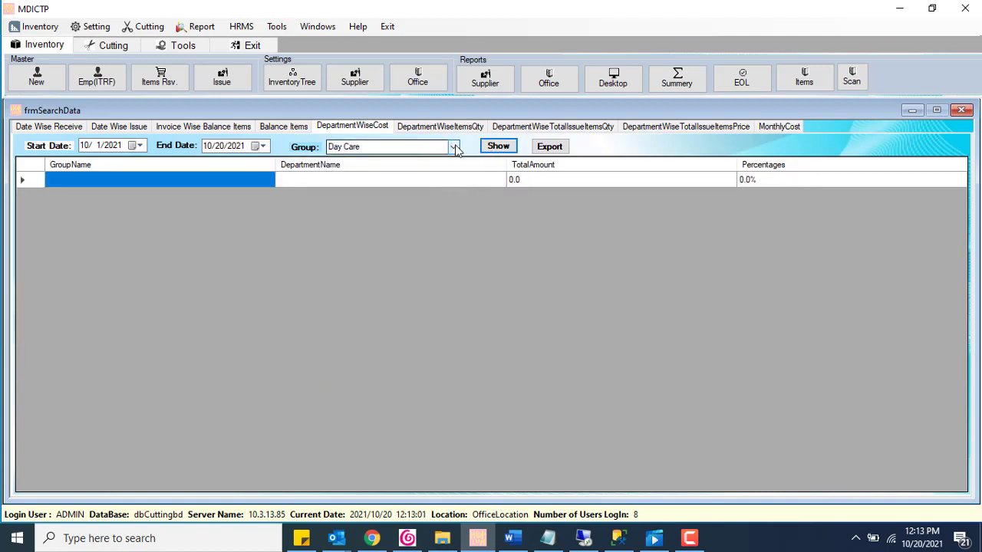
- Show the department-wise cost report for the Tecnical Item group and check the Production: Level-04 row
click(454, 148)
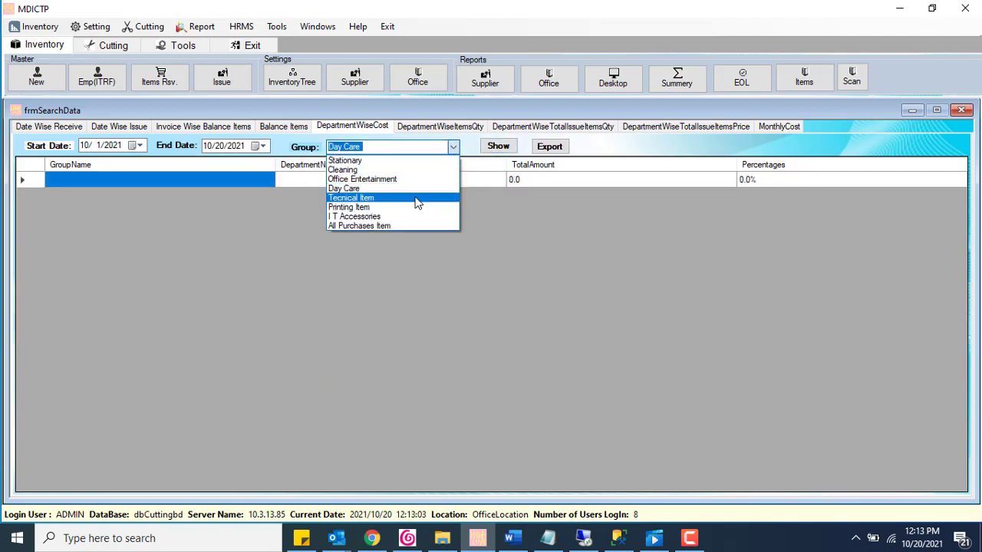
click(421, 198)
click(498, 146)
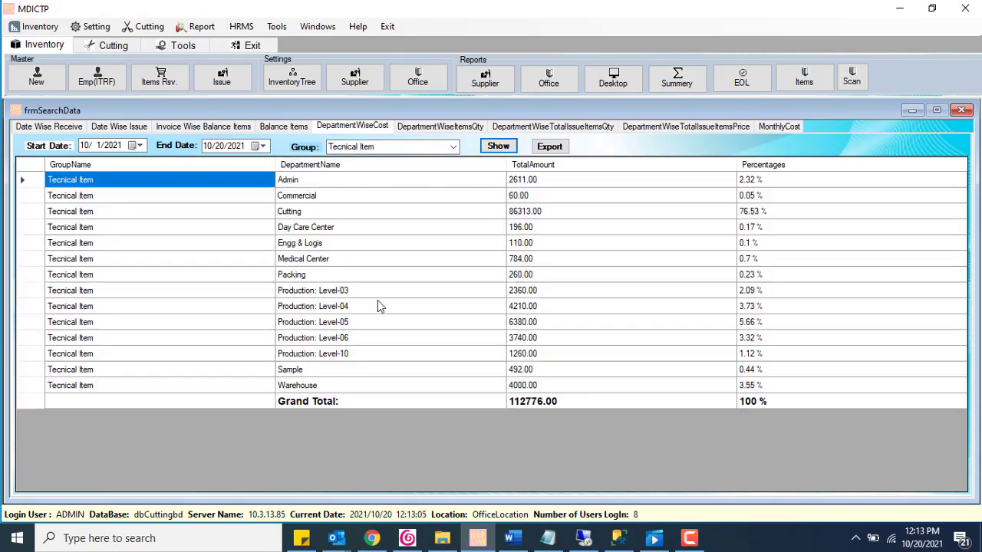
click(377, 305)
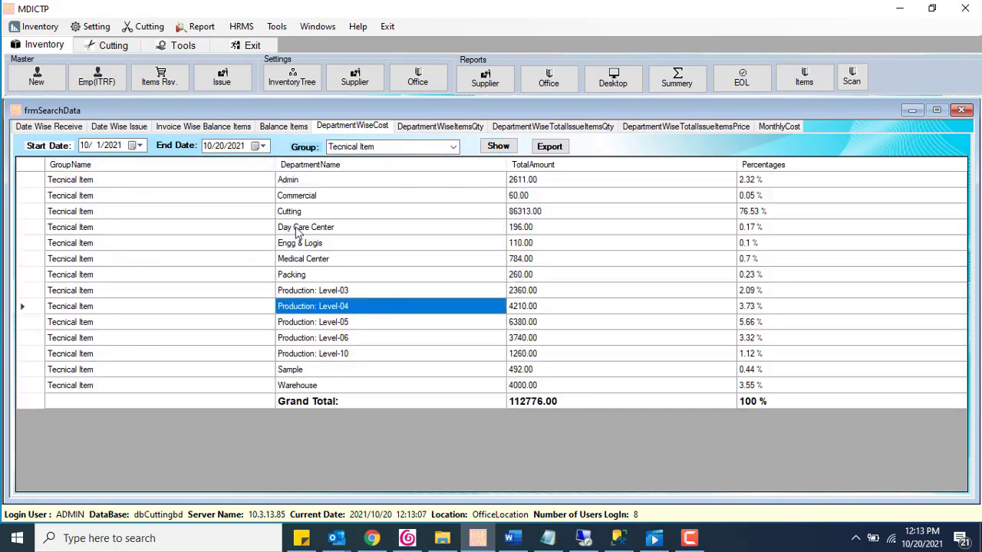
- Sort the Tecnical Item cost report by department name and review its percentages from Admin down to the grand total
click(349, 162)
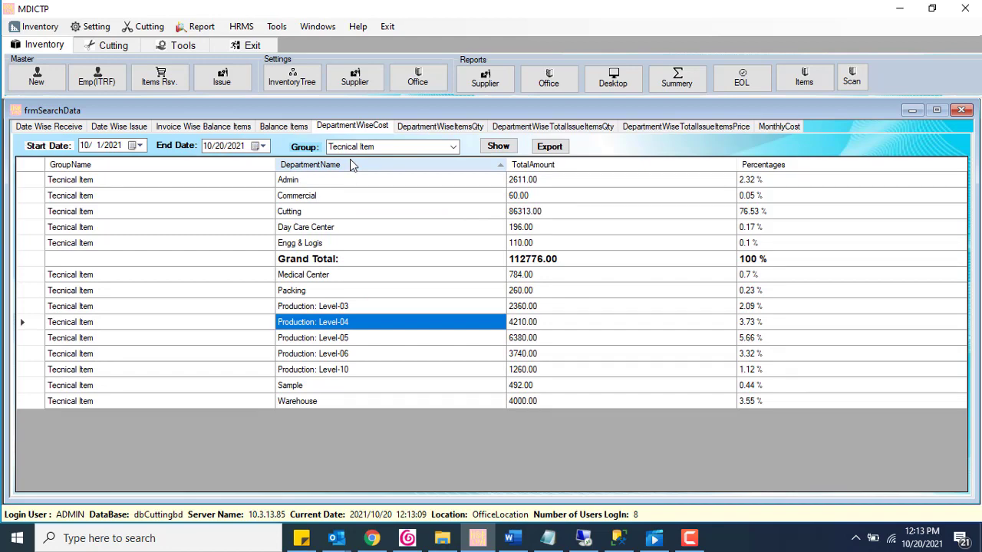
click(350, 159)
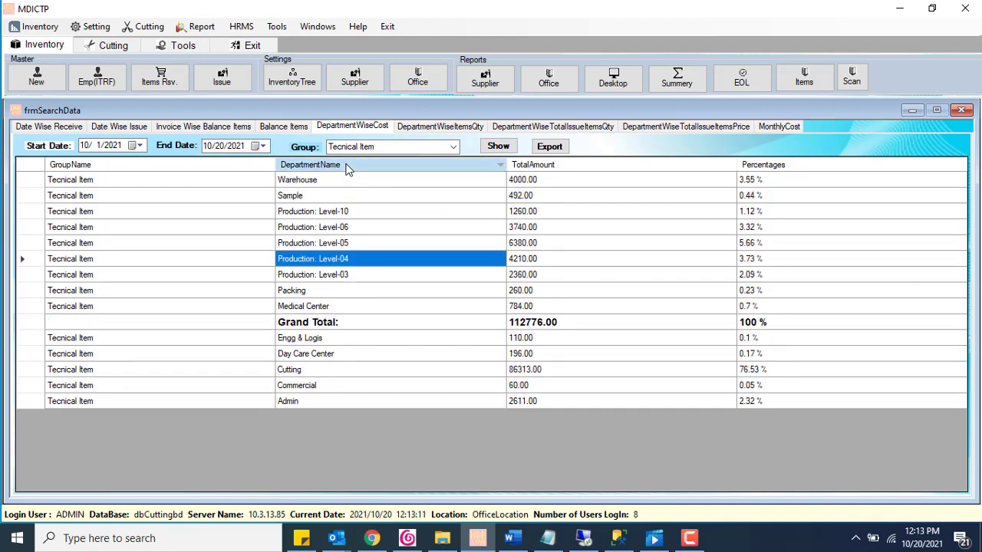
click(346, 165)
click(498, 146)
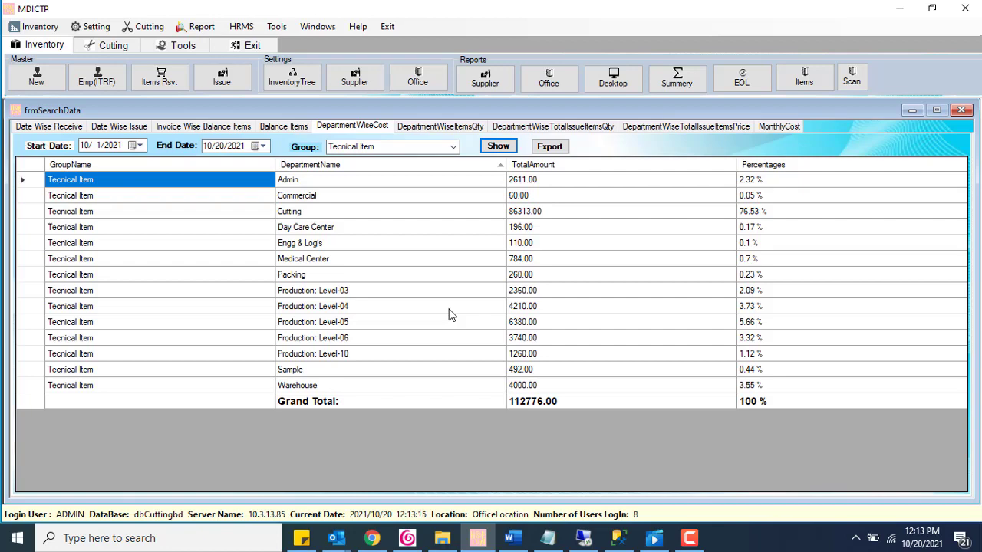
drag(763, 182, 772, 401)
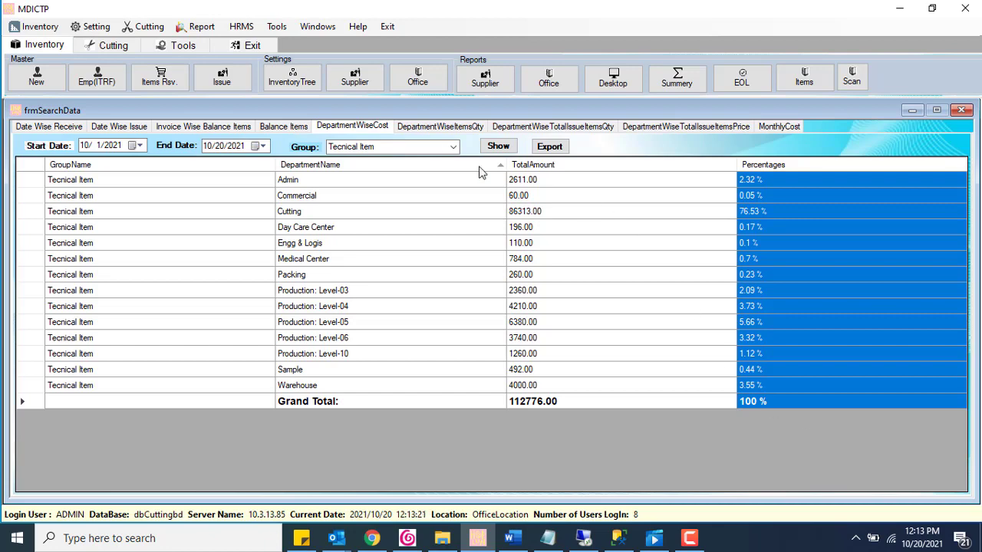
- Show the department-wise item quantity report for Air Freshener with the start date set to 10/1/2021
click(434, 127)
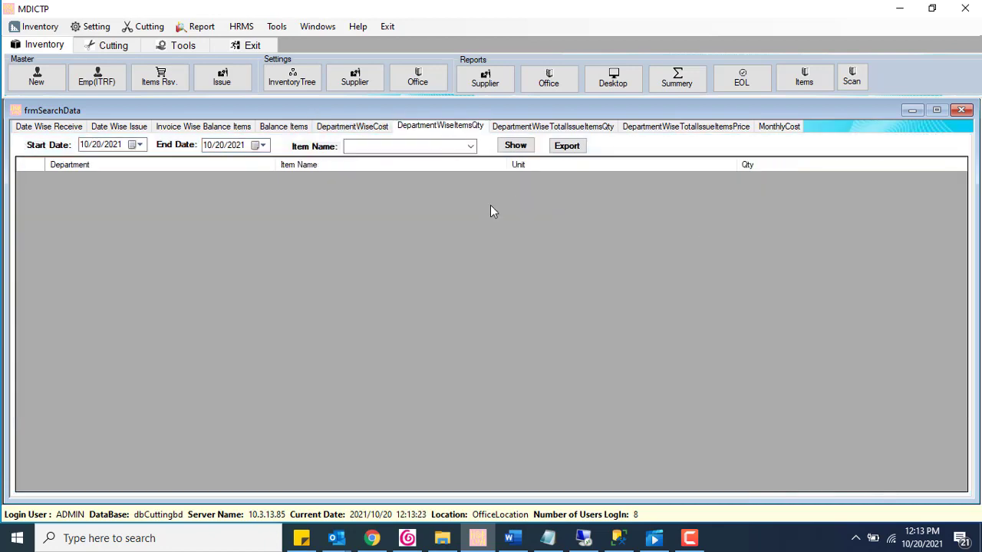
click(138, 145)
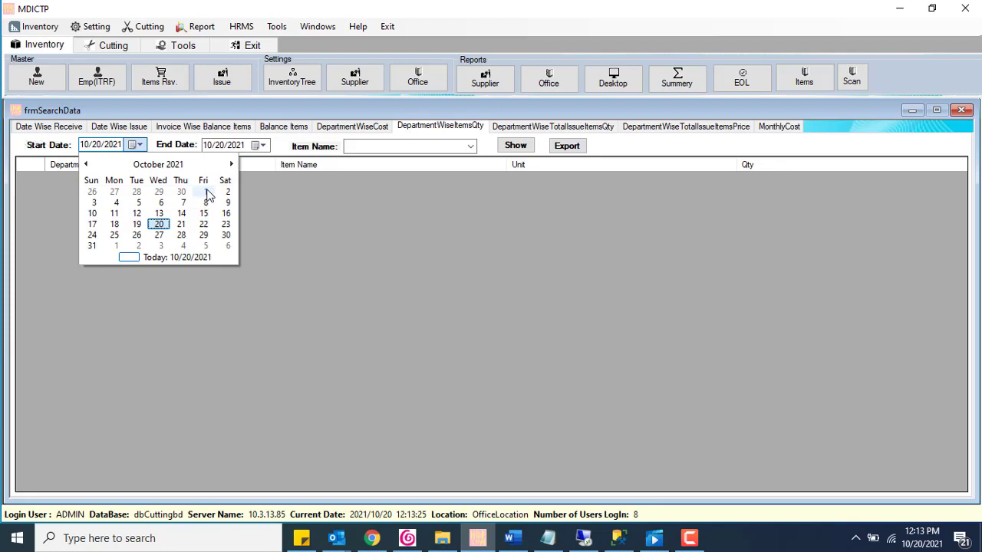
click(204, 192)
click(516, 145)
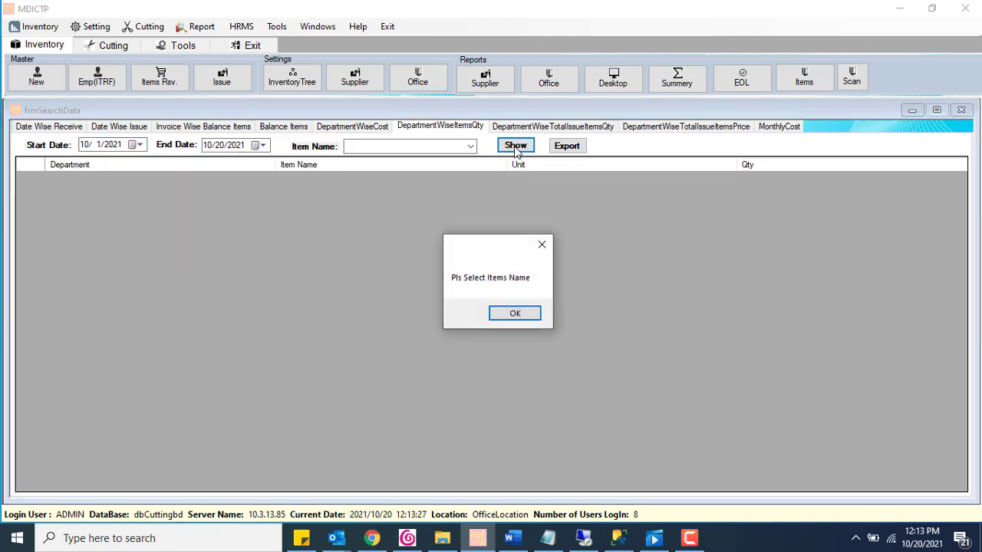
click(525, 315)
click(470, 145)
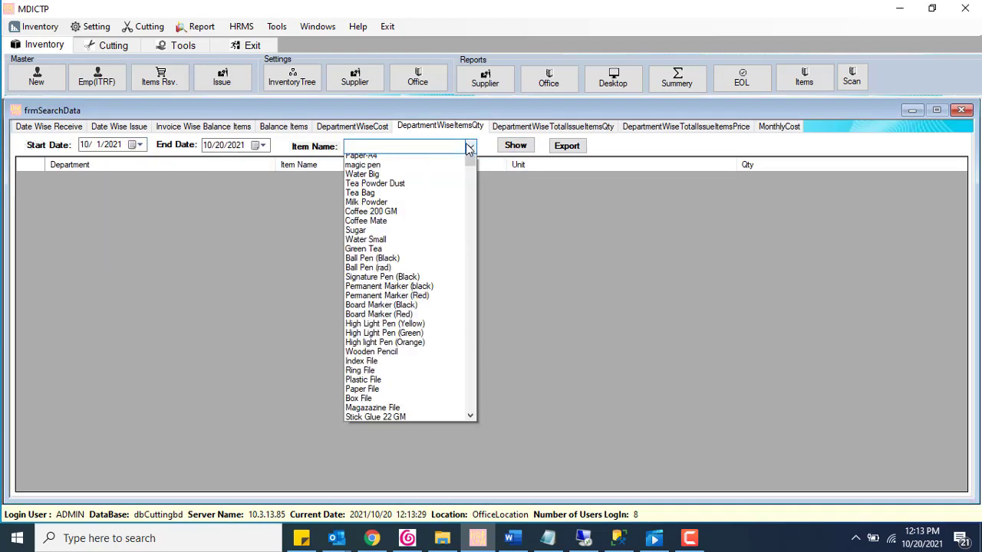
click(452, 160)
click(515, 146)
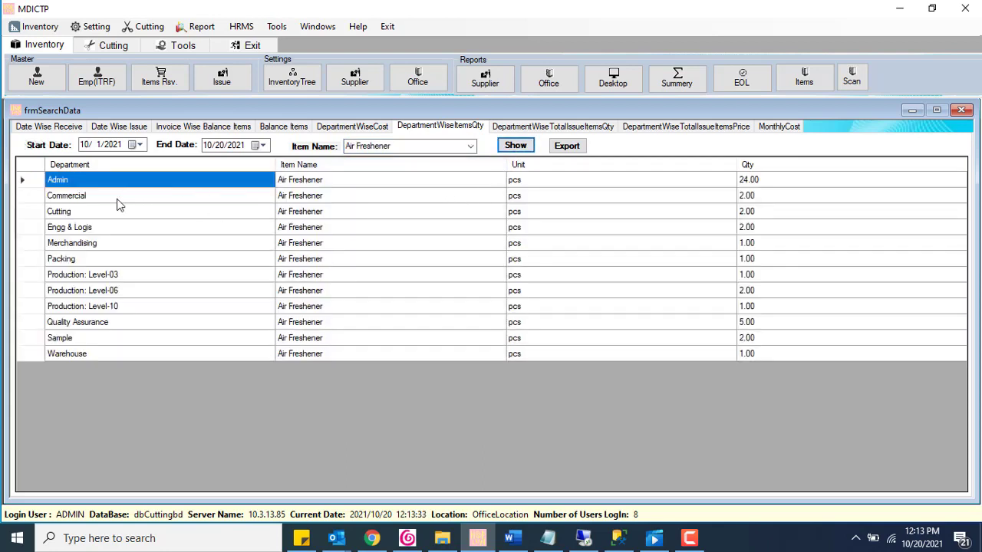
- Examine the Air Freshener quantities by department, including the Commercial, Engg & Logis and Merchandising rows
drag(113, 201, 109, 349)
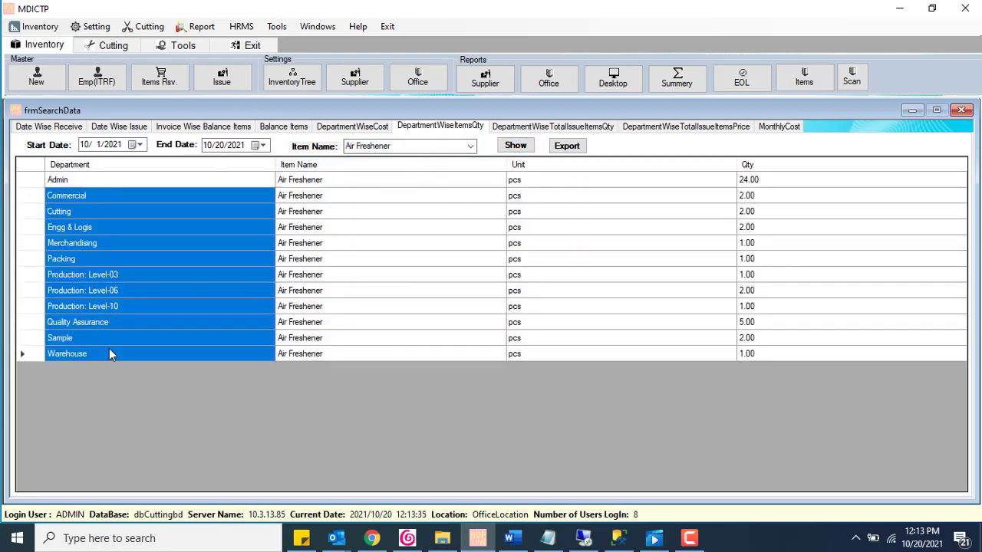
click(136, 166)
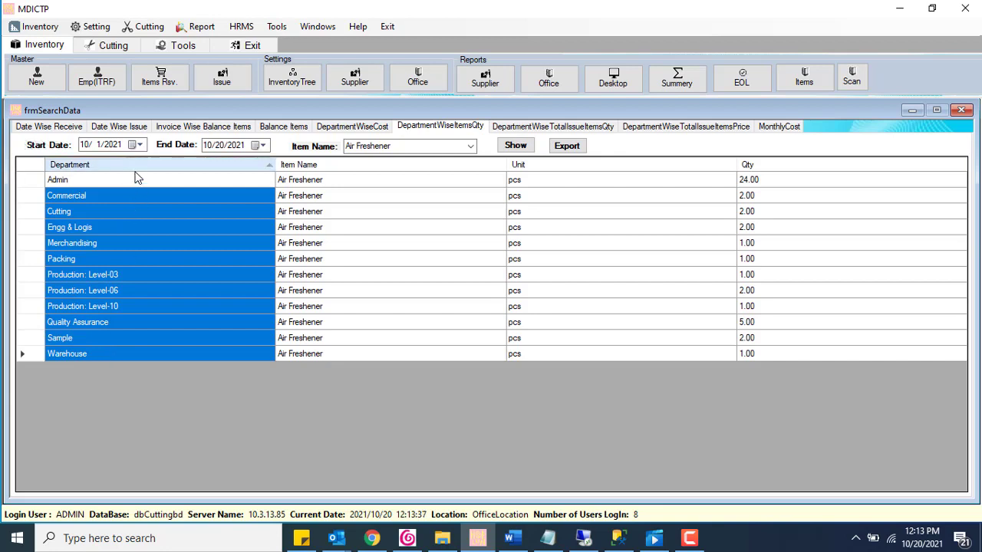
drag(136, 181, 437, 343)
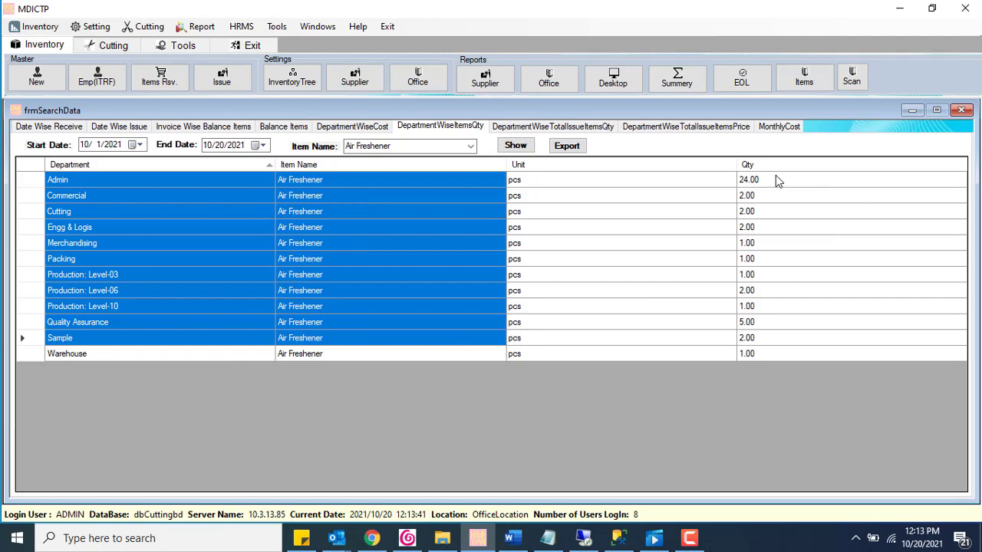
drag(775, 179, 783, 362)
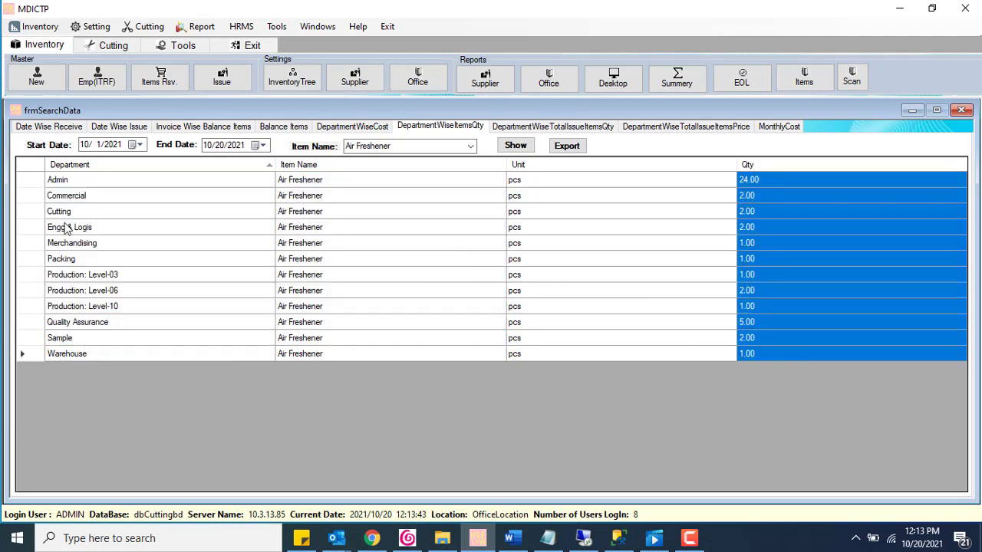
click(30, 195)
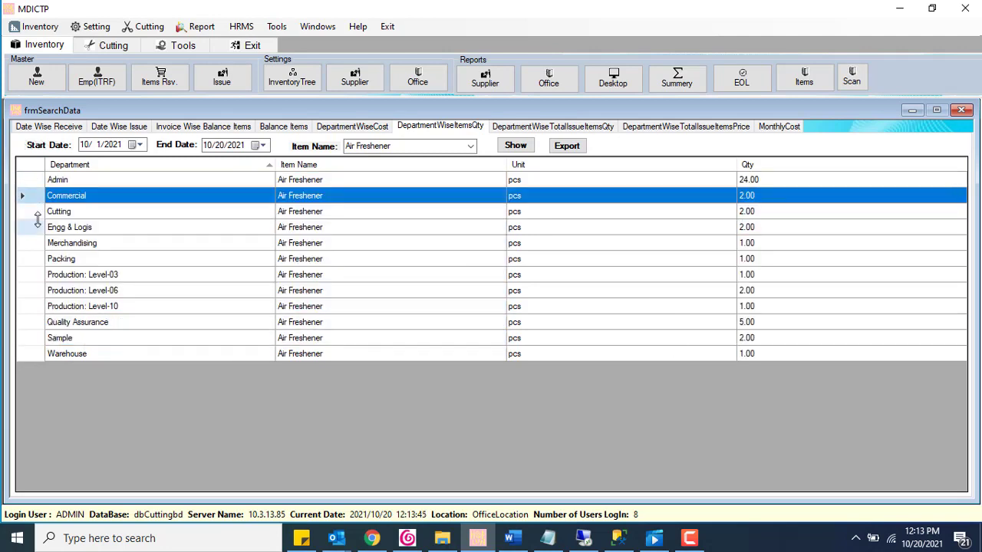
click(34, 227)
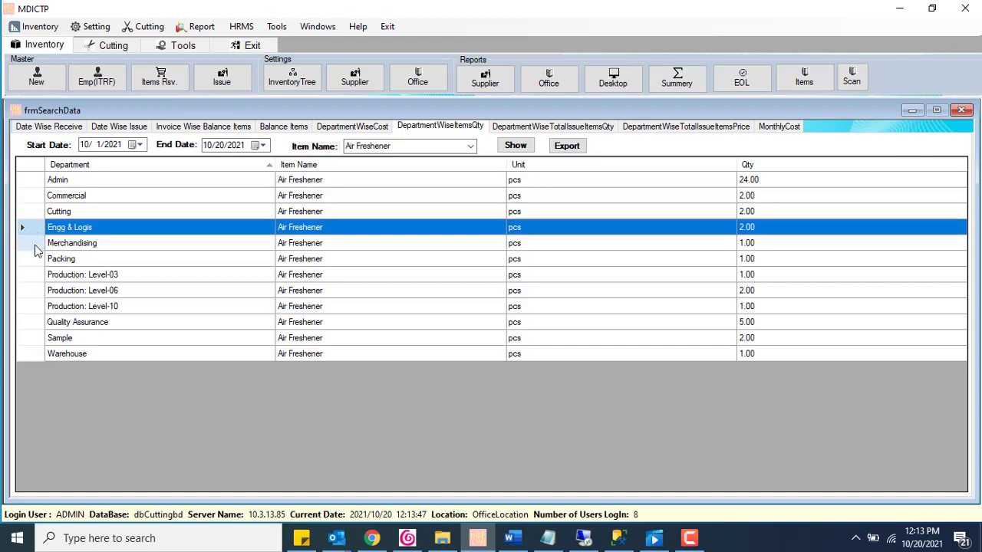
click(36, 245)
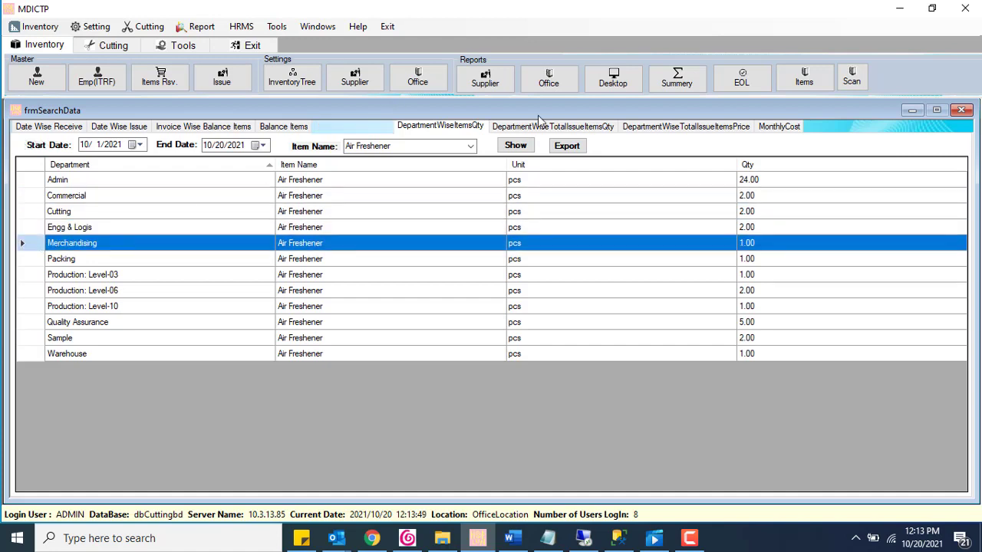
- Show the department-wise total issued items quantity report with the start date set to 10/1/2021
click(560, 125)
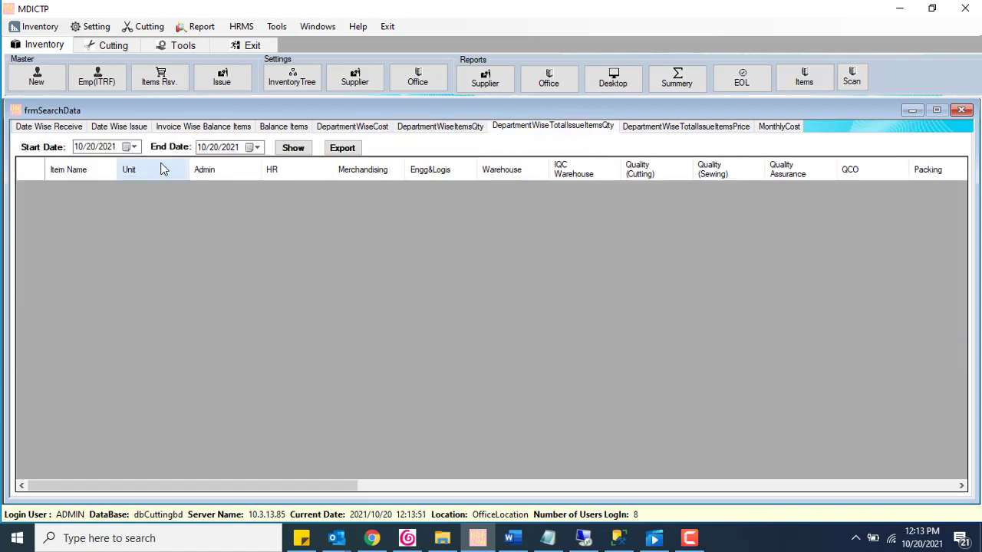
click(134, 146)
click(197, 197)
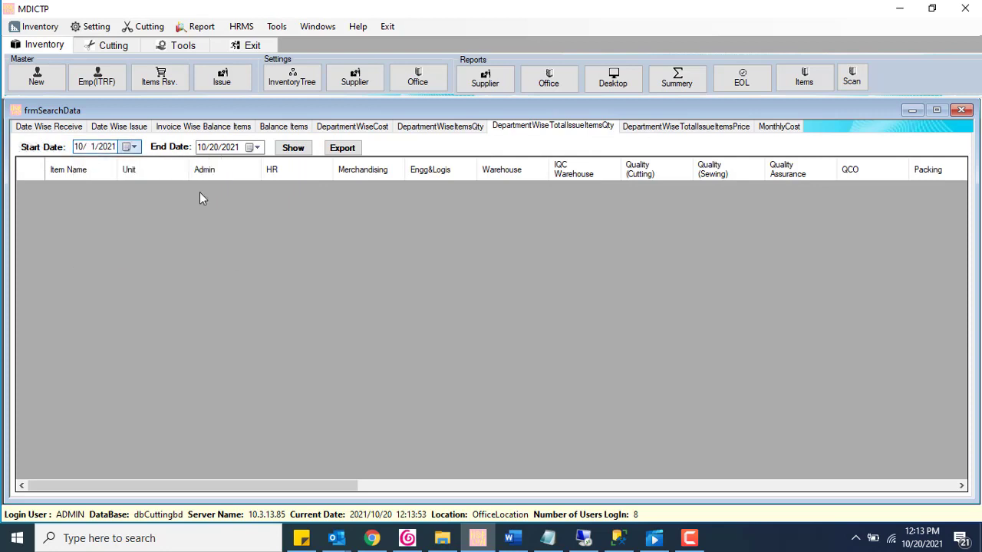
click(304, 148)
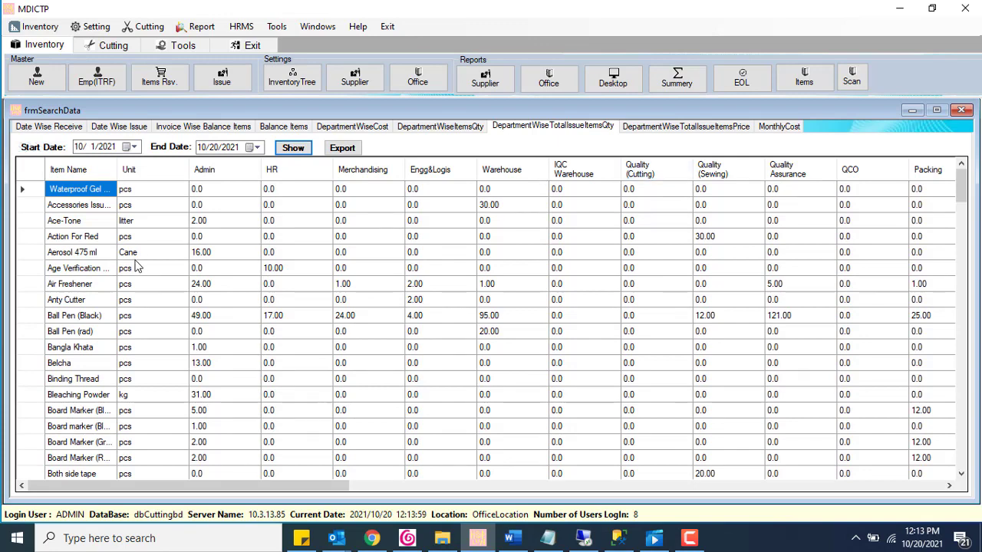
- Review the issued item quantities, including the Ace-Tone and Belcha rows, down to the grand total at the end of the list
click(91, 224)
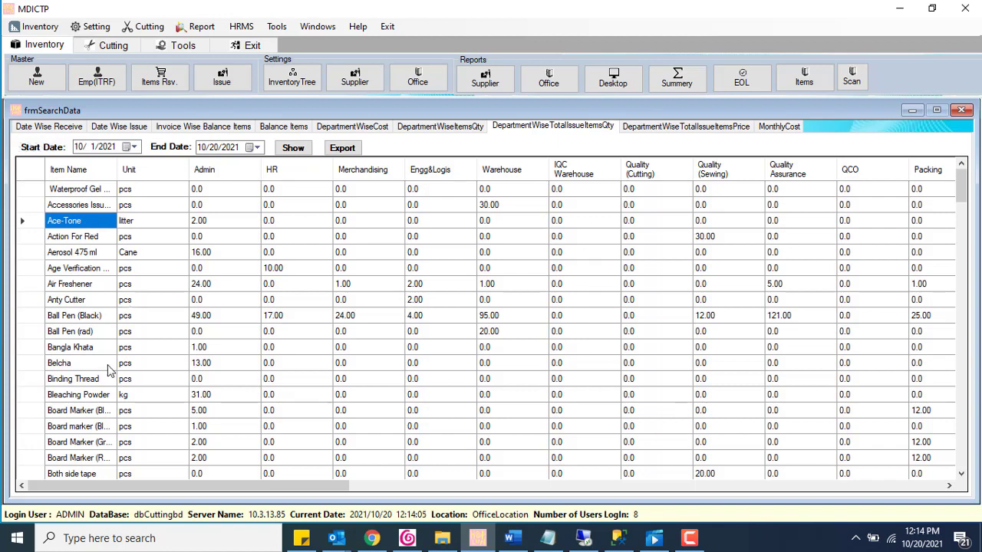
click(30, 363)
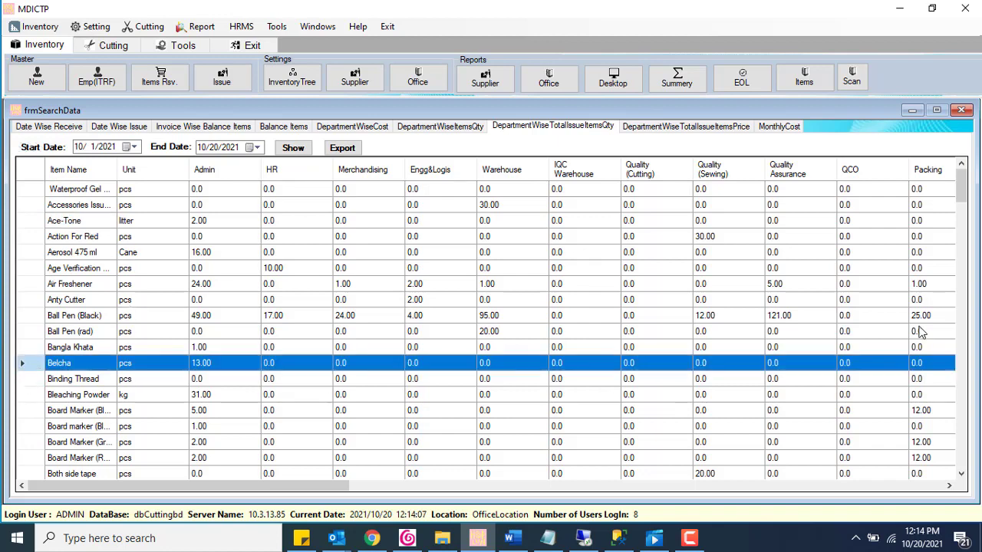
scroll(947, 311, down, 1)
scroll(947, 311, down, 20)
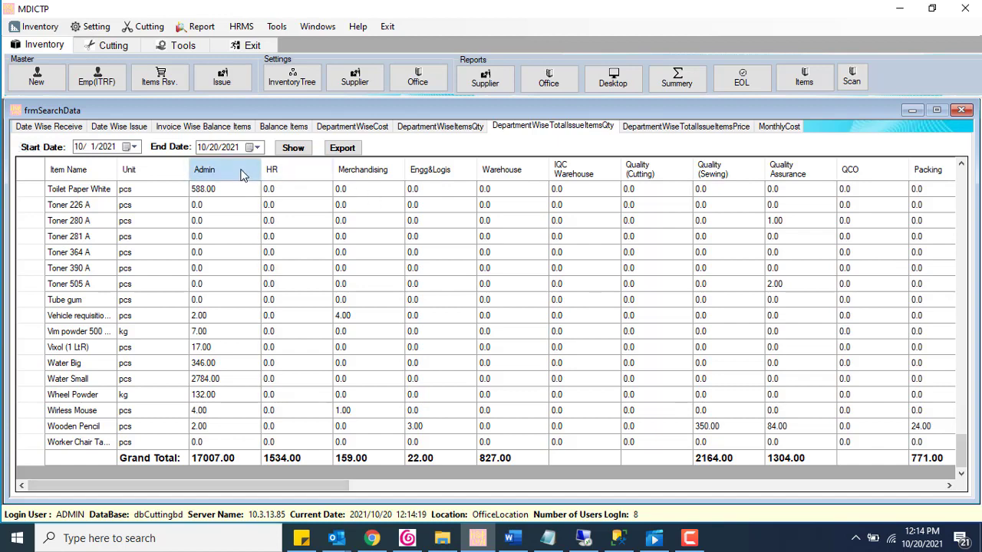
- Examine the Admin and Warehouse issue quantities, and follow the grand total row across the departments to the overall total
drag(245, 197, 228, 487)
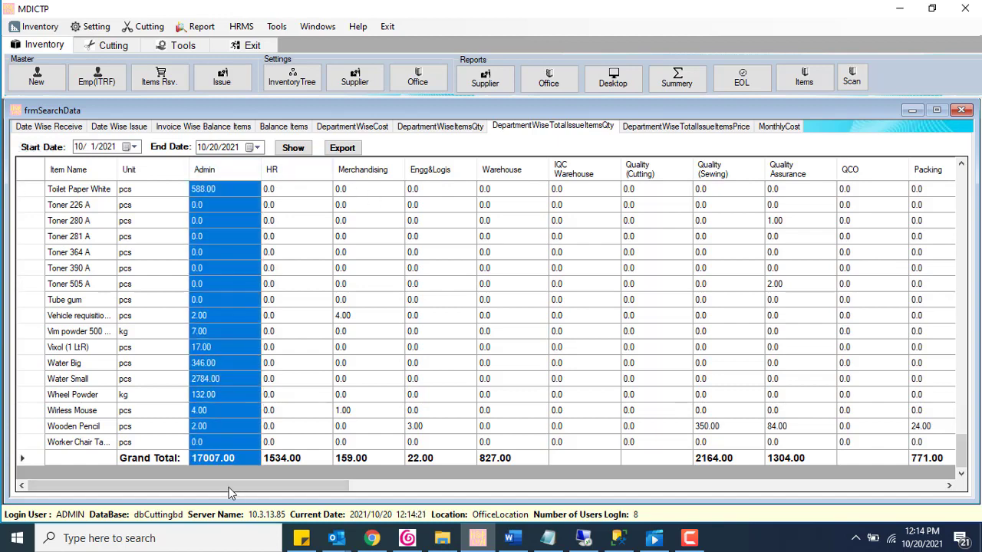
drag(535, 190, 510, 478)
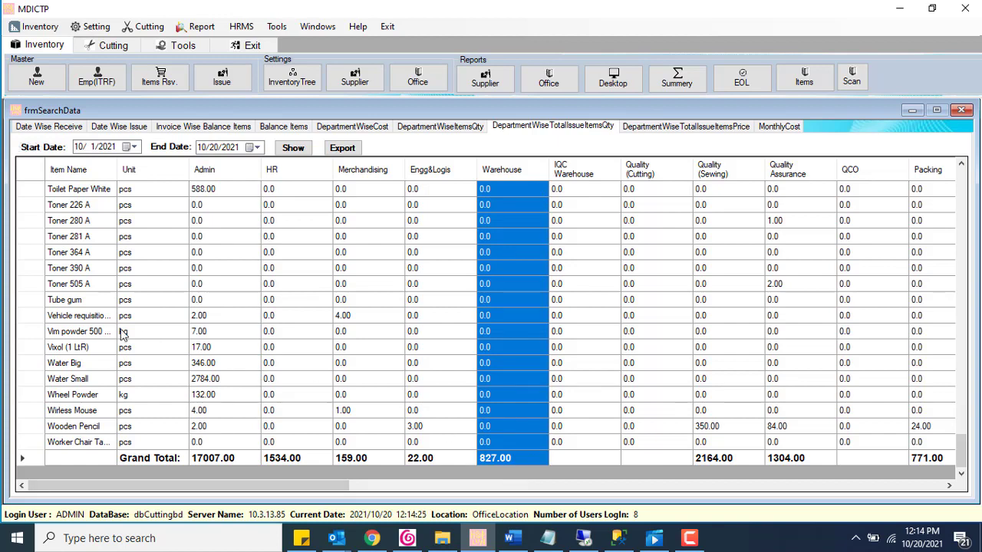
click(36, 252)
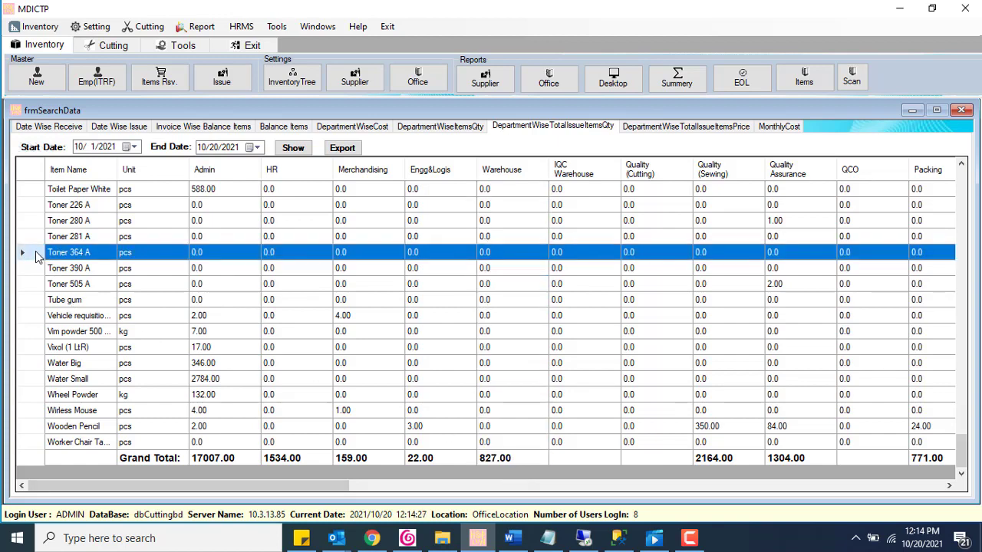
drag(718, 457, 951, 461)
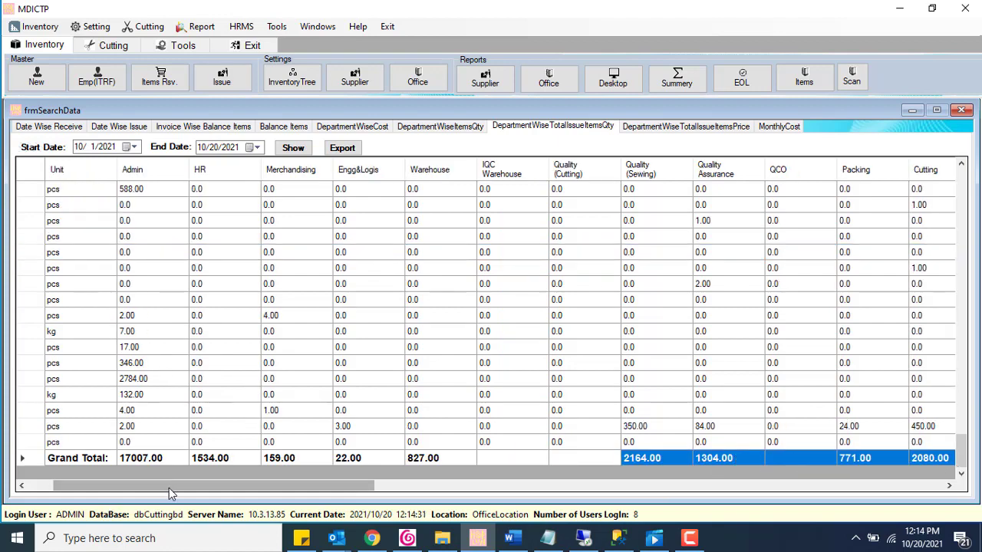
drag(168, 487, 936, 498)
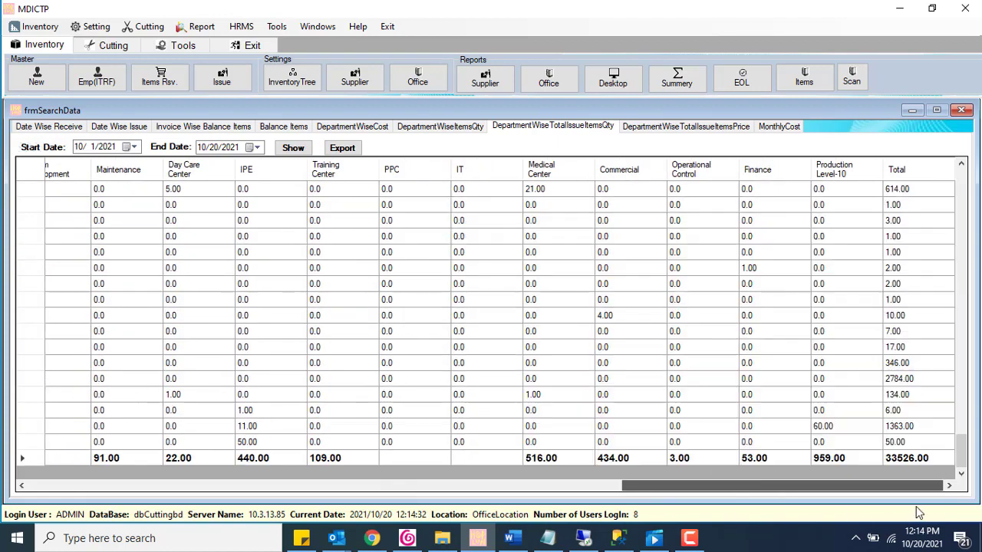
click(913, 458)
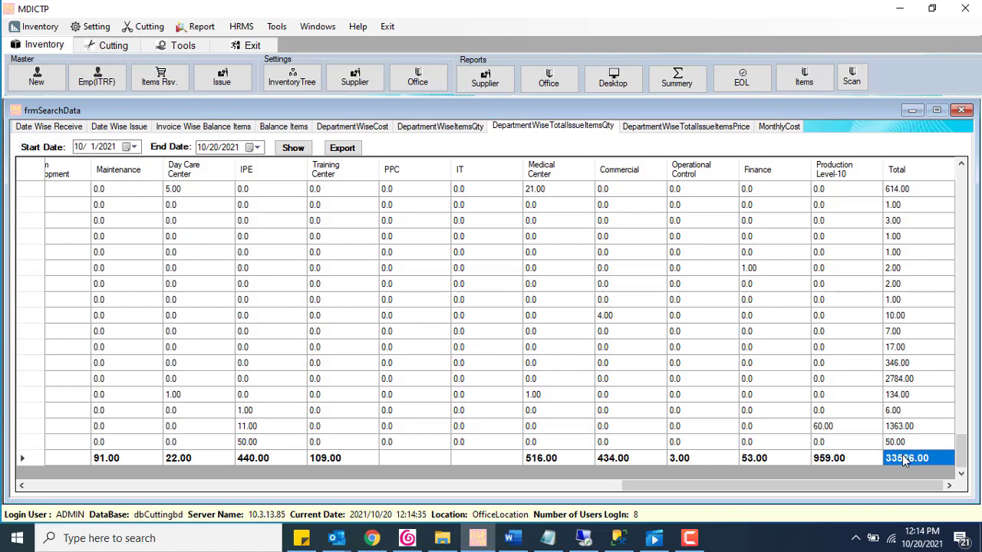
- Show the department-wise total issued items price report with the start date set to 10/1/2021
click(686, 129)
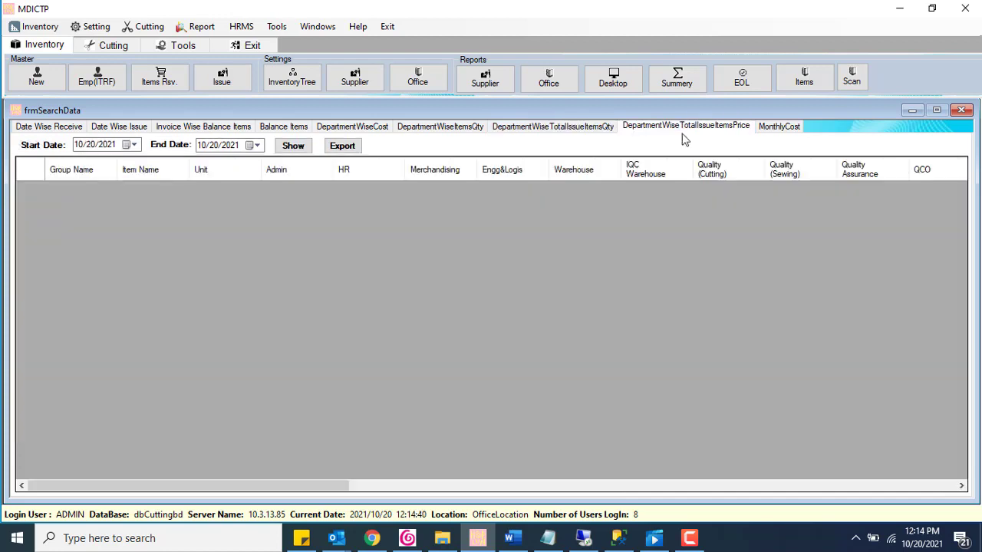
click(134, 145)
click(197, 191)
click(296, 151)
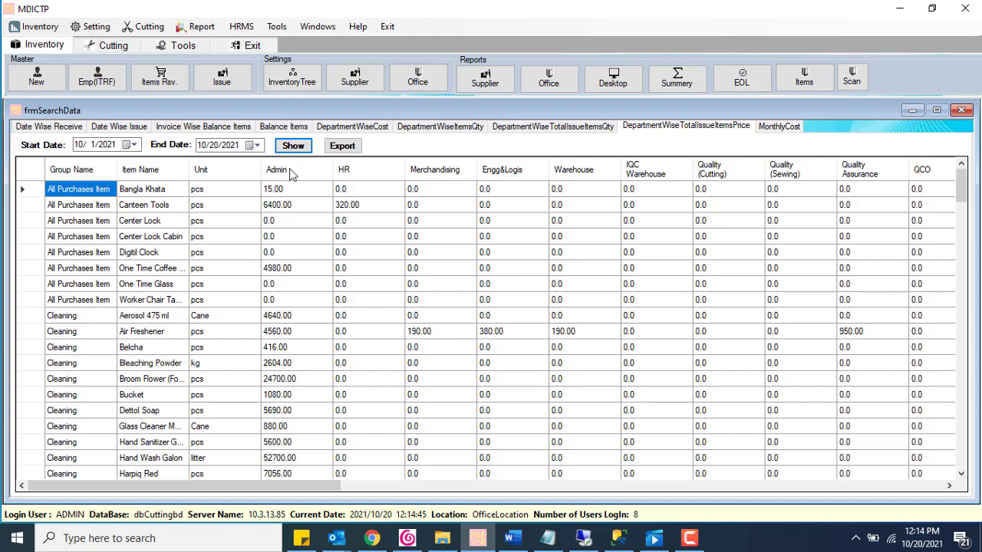
- Examine the issued item prices across all departments, including the TotalPrice column and the grand total row at the end of the list
drag(285, 490, 890, 489)
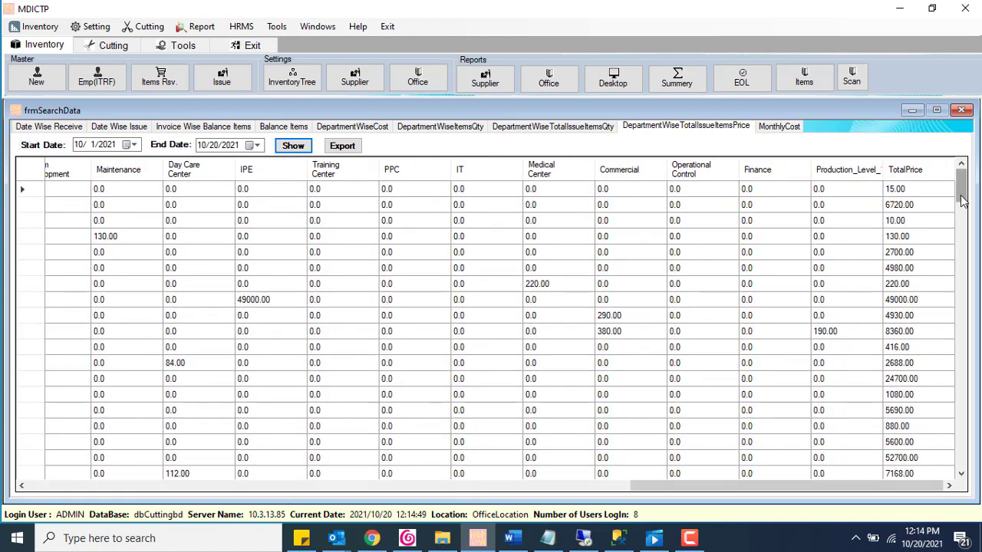
drag(961, 196, 963, 488)
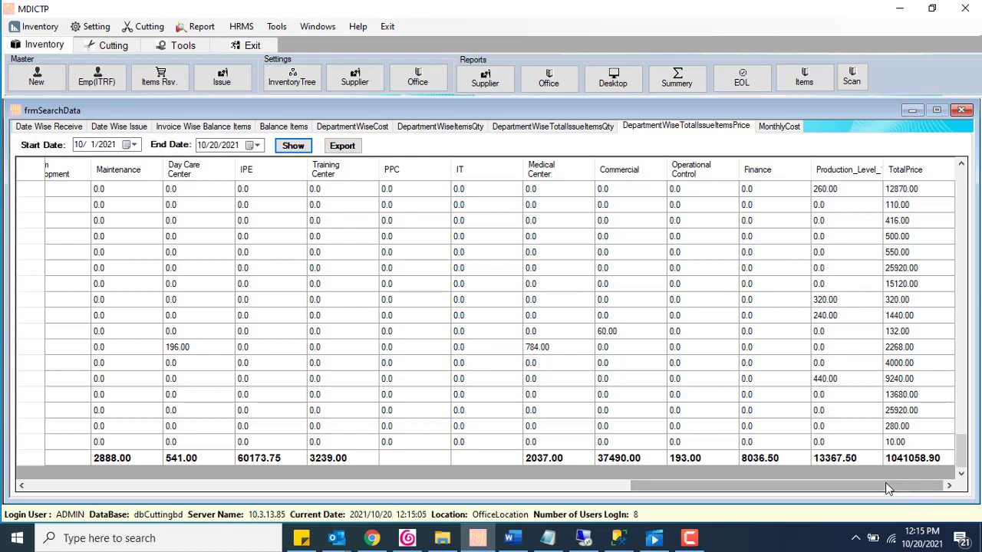
drag(908, 490, 288, 498)
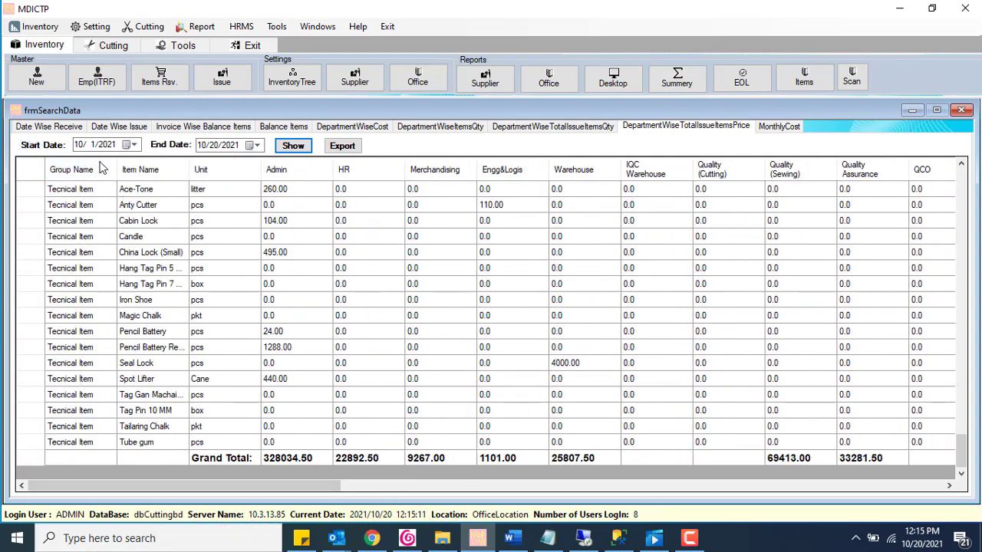
drag(961, 452, 949, 170)
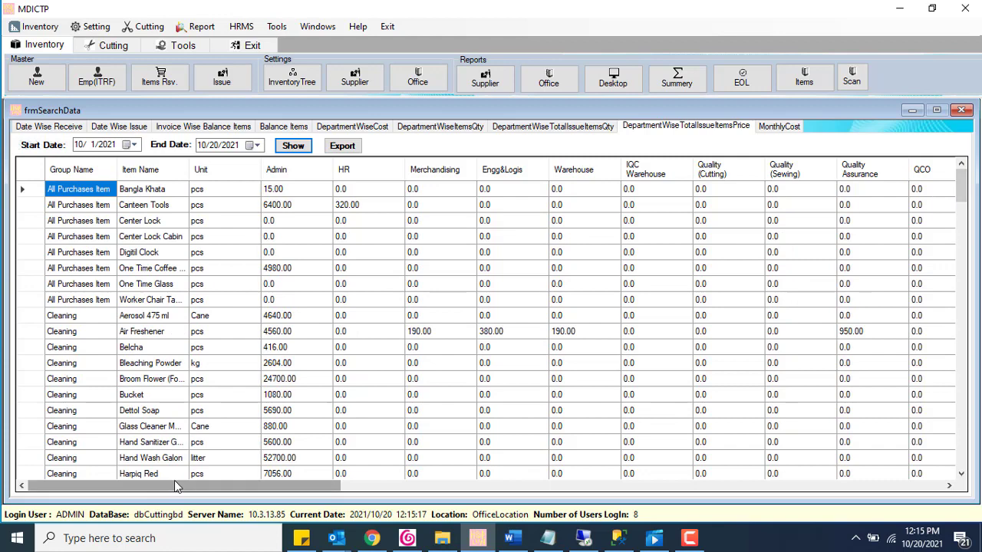
drag(238, 486, 185, 485)
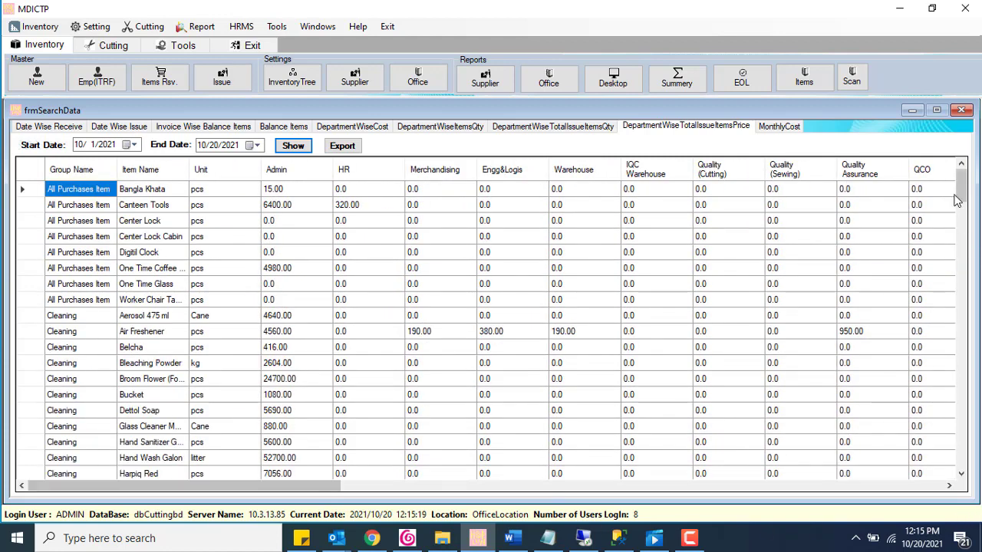
drag(960, 190, 962, 335)
drag(964, 412, 960, 475)
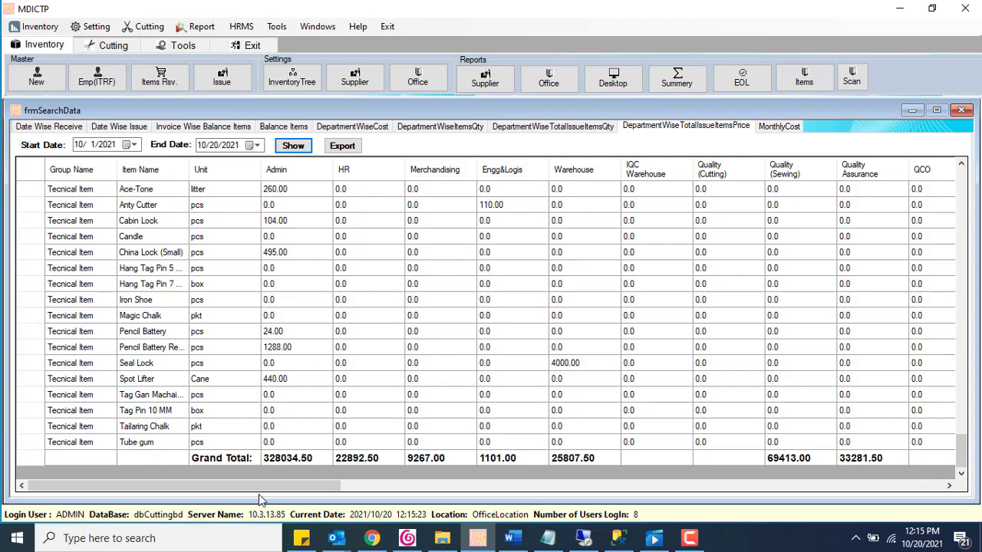
drag(259, 485, 184, 485)
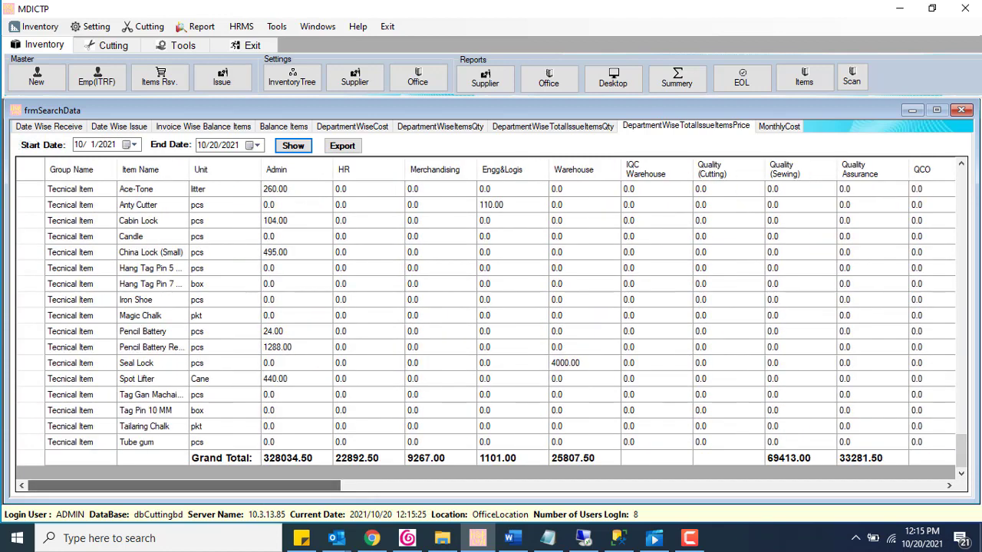
- Show the monthly cost report with the start date set to 10/1/2021
click(779, 128)
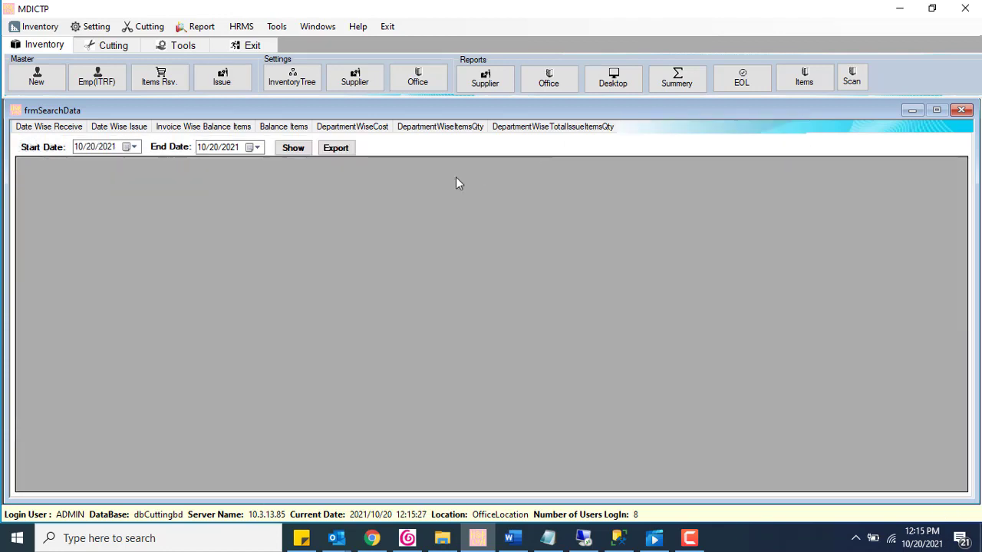
click(131, 148)
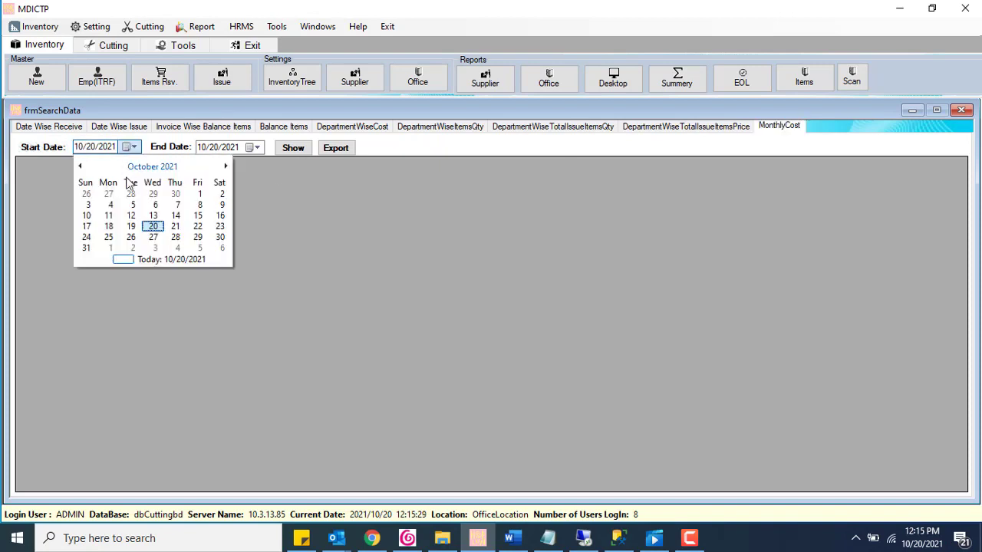
click(200, 191)
click(308, 151)
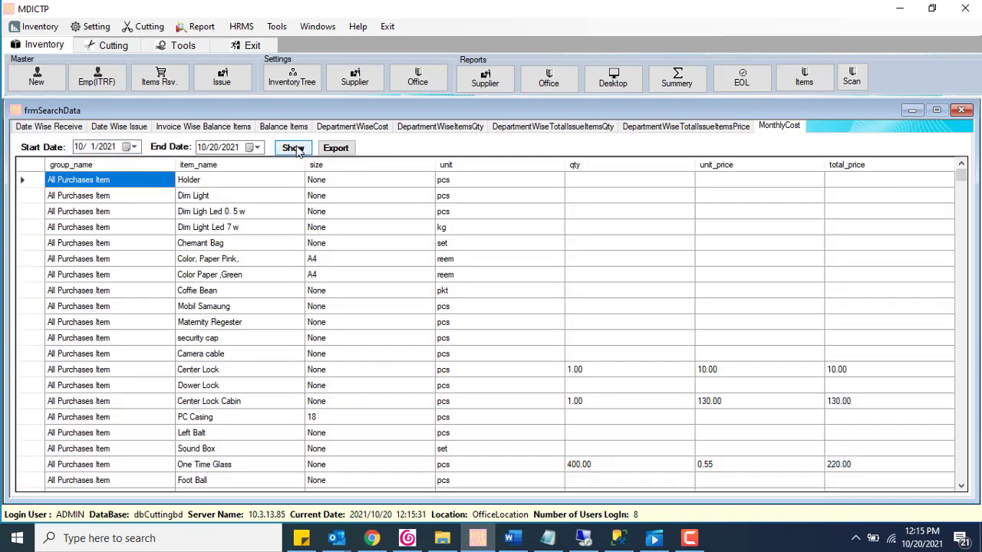
- Review the monthly cost rows from the All Purchases Item group down to the Tecnical Item group, including QC Pass Sticker and GSM Blade
click(376, 285)
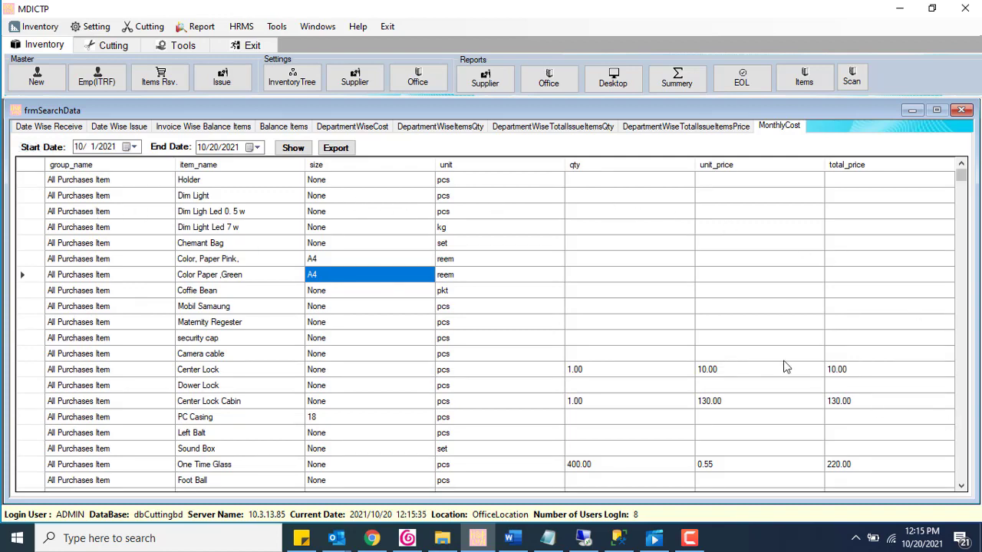
drag(961, 178, 942, 497)
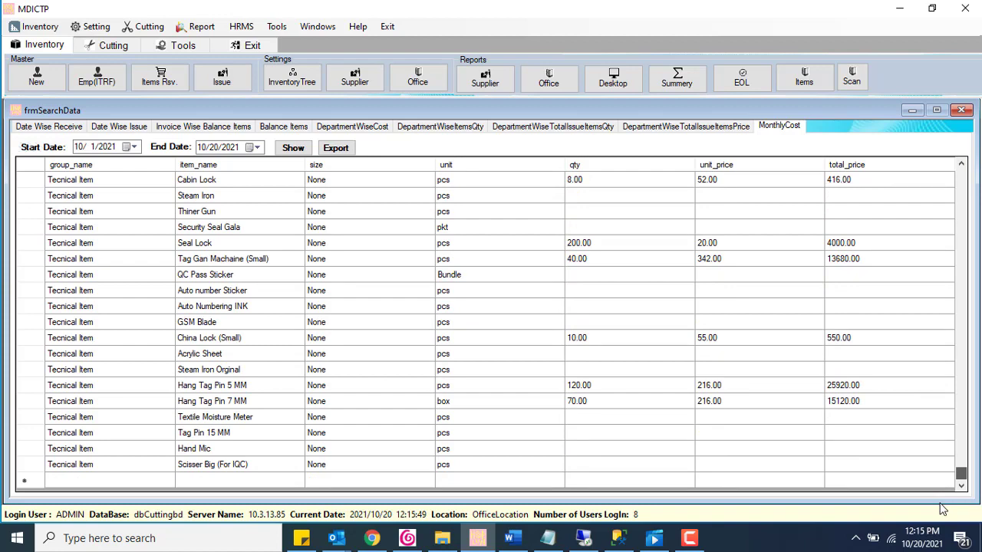
click(250, 368)
click(228, 275)
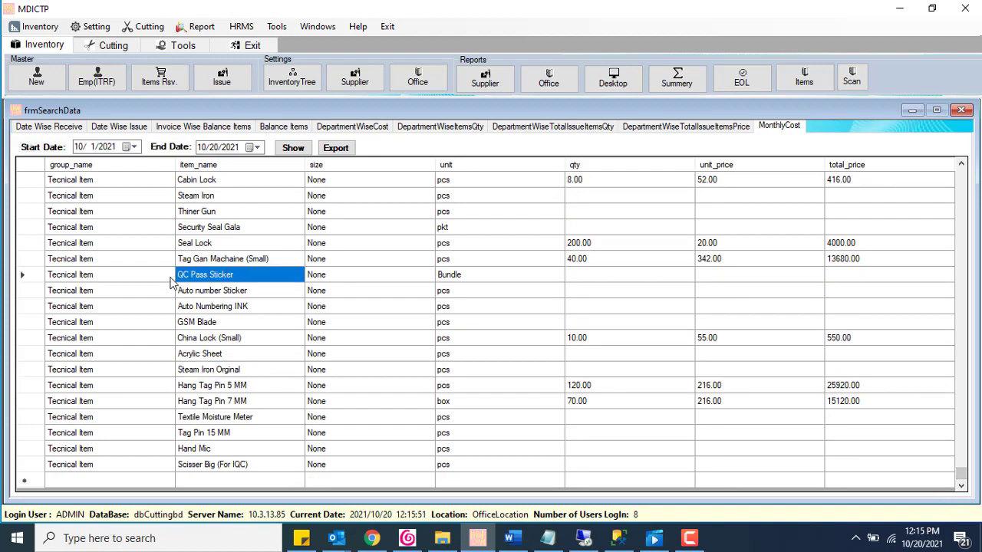
click(31, 325)
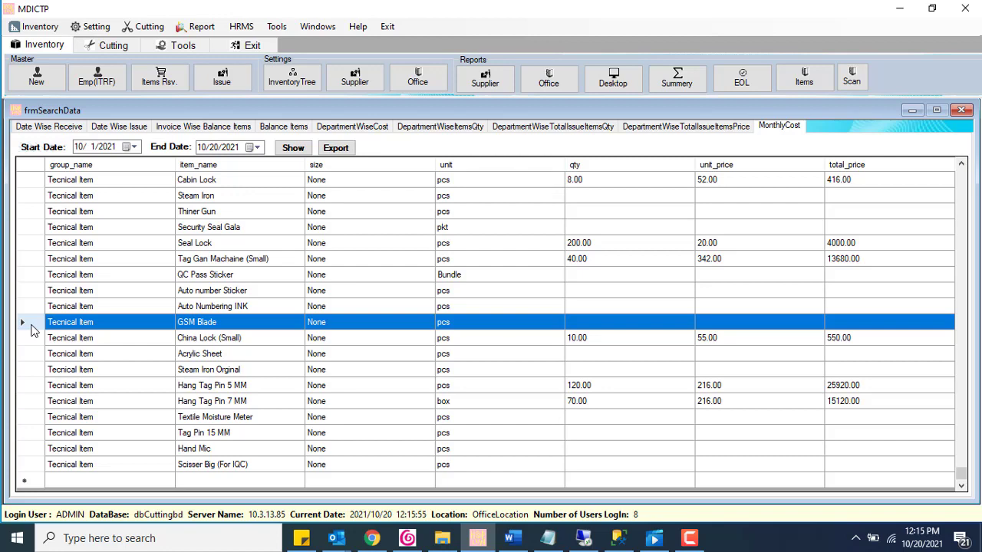
- Start exporting the monthly cost report to a file, and cancel without saving
scroll(337, 312, up, 1)
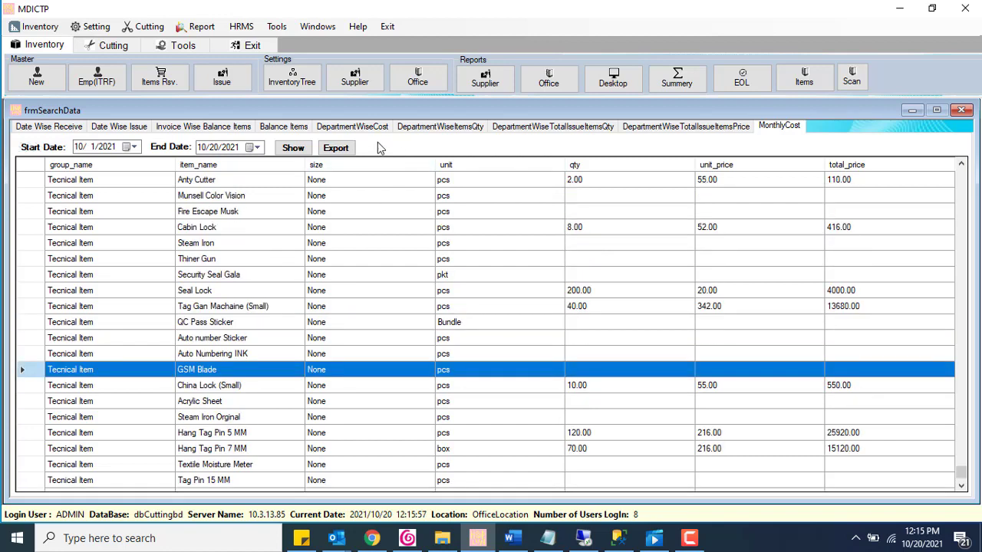
key(Return)
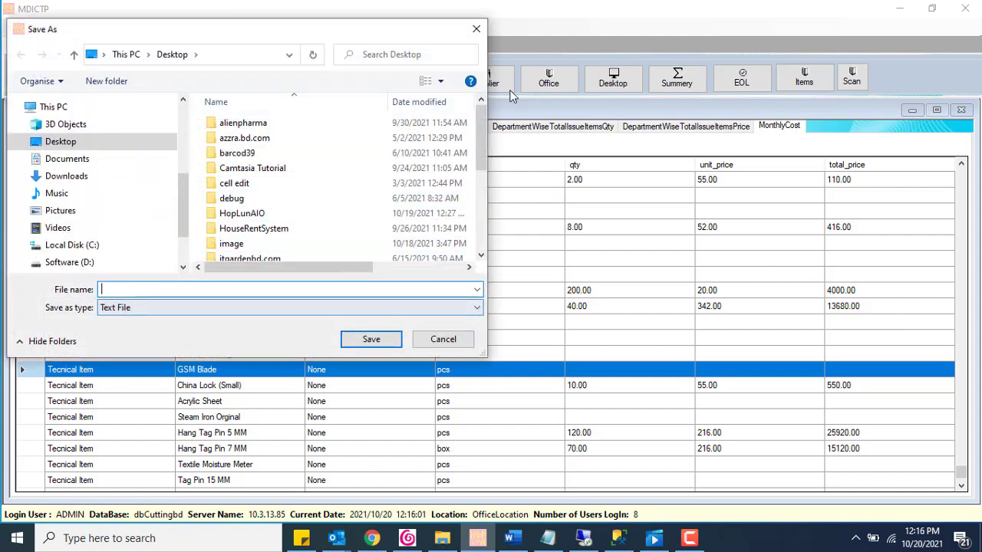
click(477, 29)
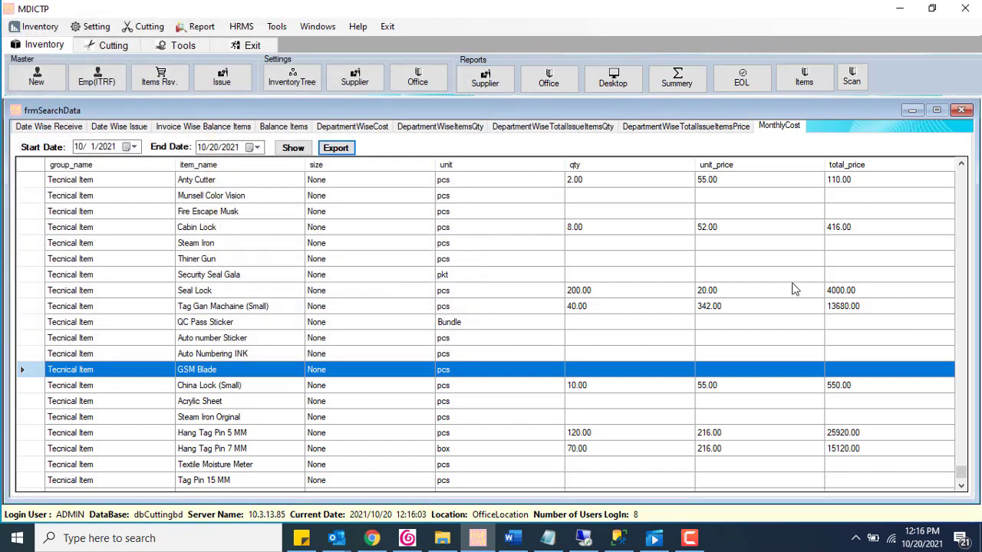